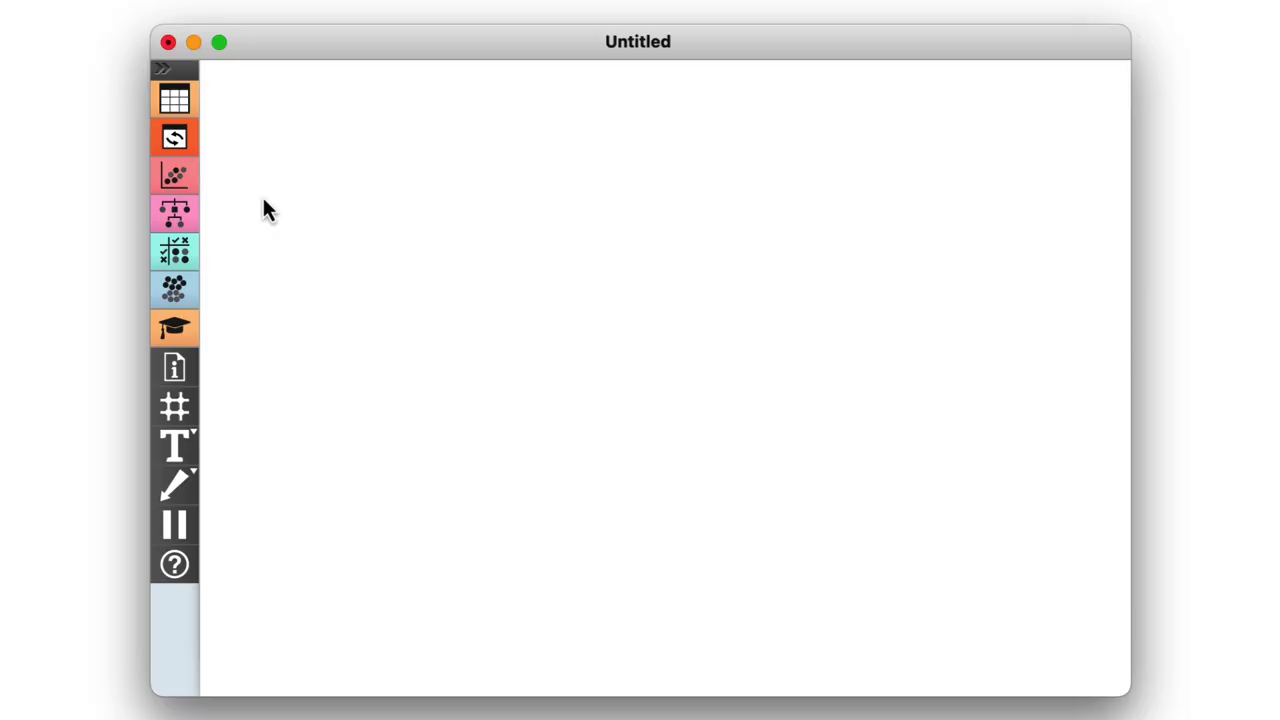
# Add a Paint Data widget and paint three blobs near (0.2, 0.8), (0.75, 0.55) and (0.25, 0.3).
pyautogui.rightClick(263, 197)
pyautogui.click(268, 256)
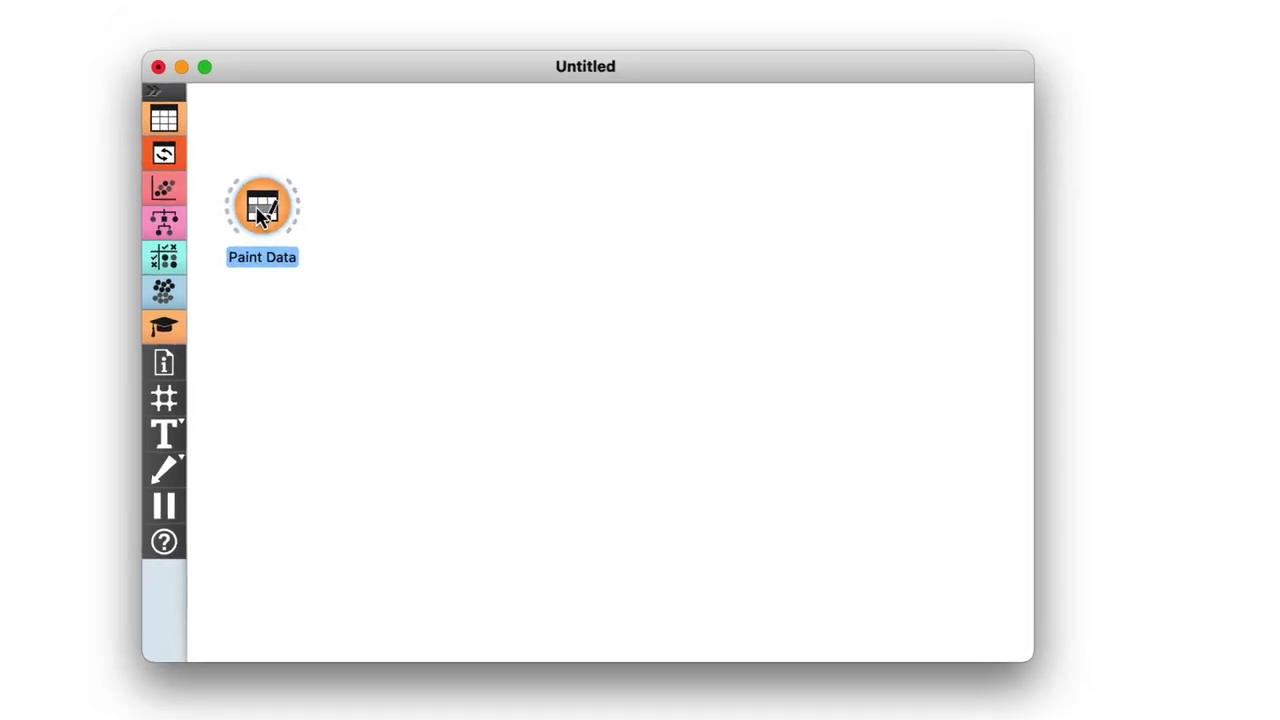
pyautogui.doubleClick(272, 210)
pyautogui.moveTo(688, 164)
pyautogui.mouseDown()
pyautogui.moveTo(700, 194)
pyautogui.moveTo(744, 211)
pyautogui.mouseUp()
pyautogui.moveTo(1008, 306)
pyautogui.mouseDown()
pyautogui.moveTo(1003, 347)
pyautogui.moveTo(1010, 290)
pyautogui.mouseUp()
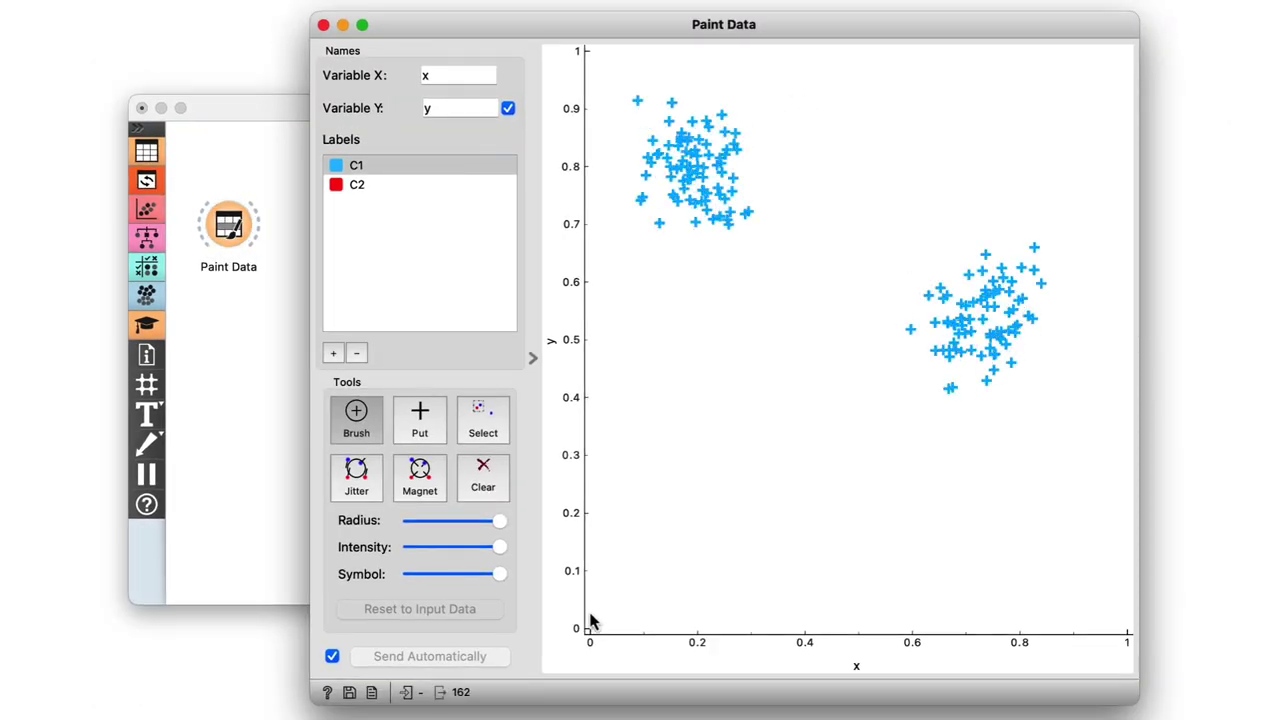
pyautogui.moveTo(694, 480)
pyautogui.mouseDown()
pyautogui.moveTo(774, 494)
pyautogui.moveTo(685, 448)
pyautogui.mouseUp()
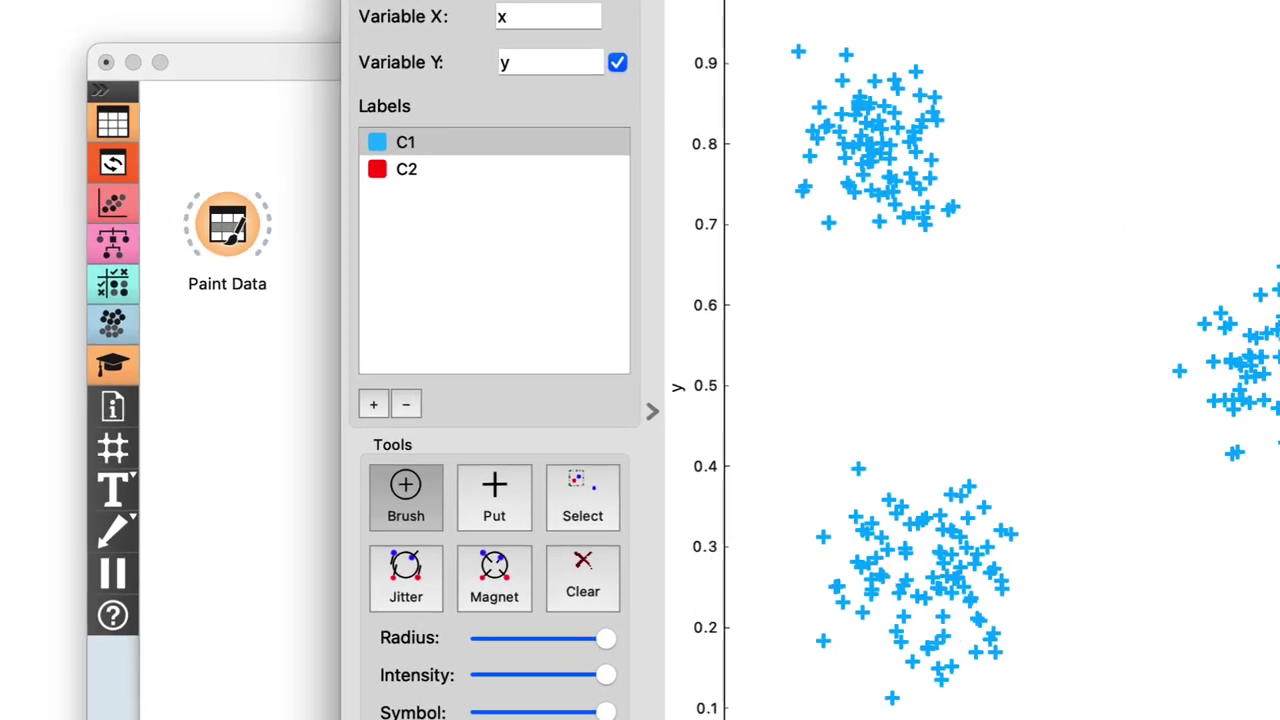
# Connect a new k-Means widget to the Paint Data output.
pyautogui.click(323, 24)
pyautogui.moveTo(335, 238); pyautogui.dragTo(366, 222)
pyautogui.click(425, 339)
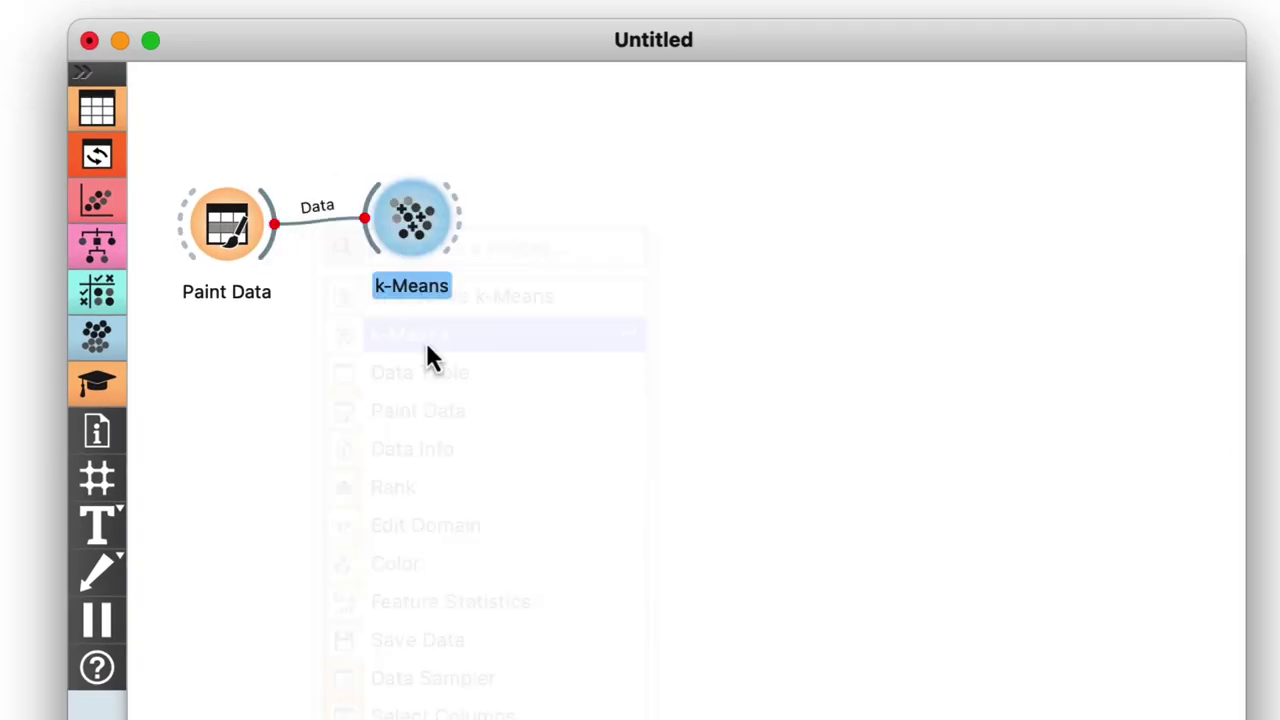
# Review the k-Means settings window.
pyautogui.doubleClick(425, 249)
pyautogui.moveTo(1260, 491); pyautogui.dragTo(866, 163)
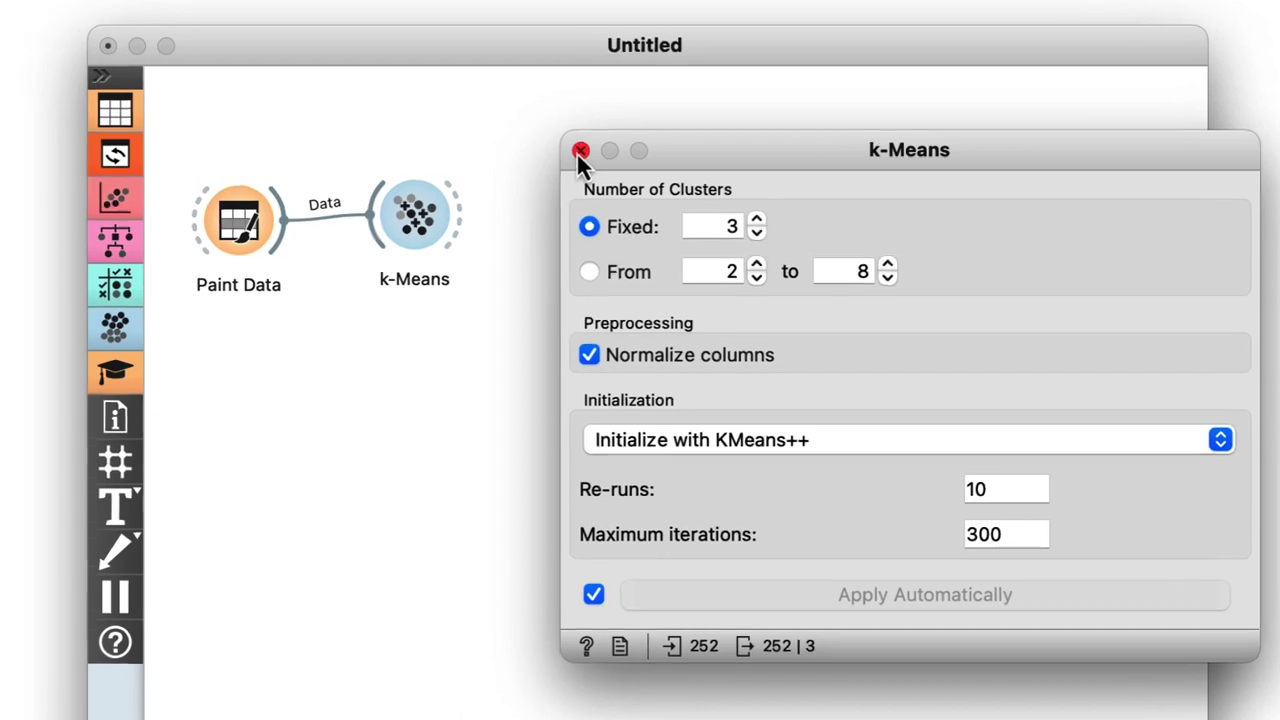
pyautogui.click(568, 150)
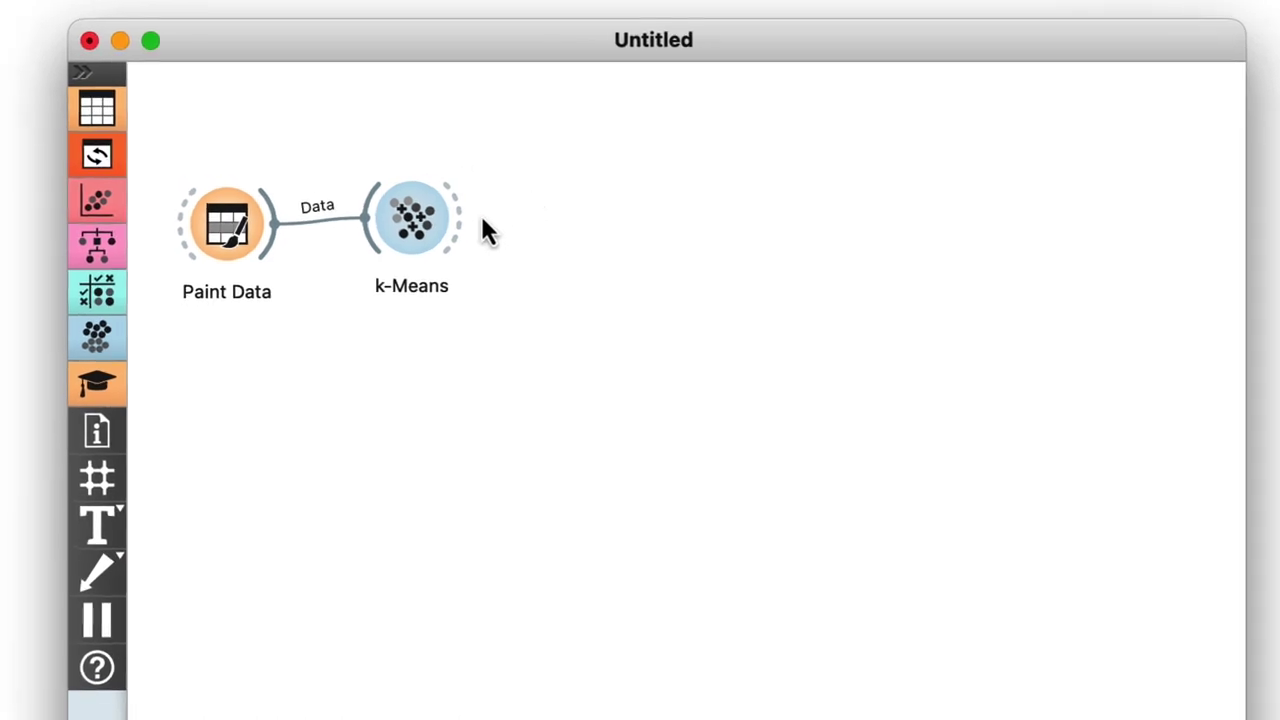
# Add a Data Table on the k-Means output showing cluster labels and silhouette scores for 252 points.
pyautogui.moveTo(565, 175); pyautogui.dragTo(599, 108)
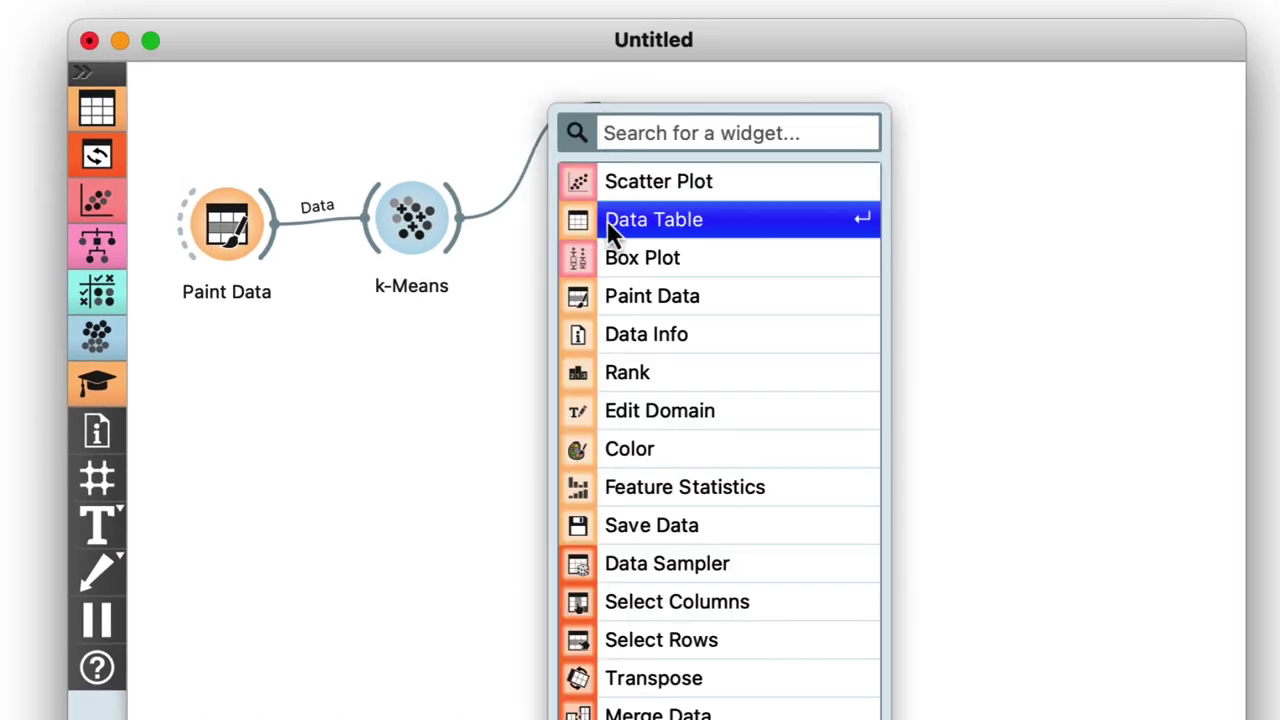
pyautogui.click(604, 220)
pyautogui.doubleClick(478, 132)
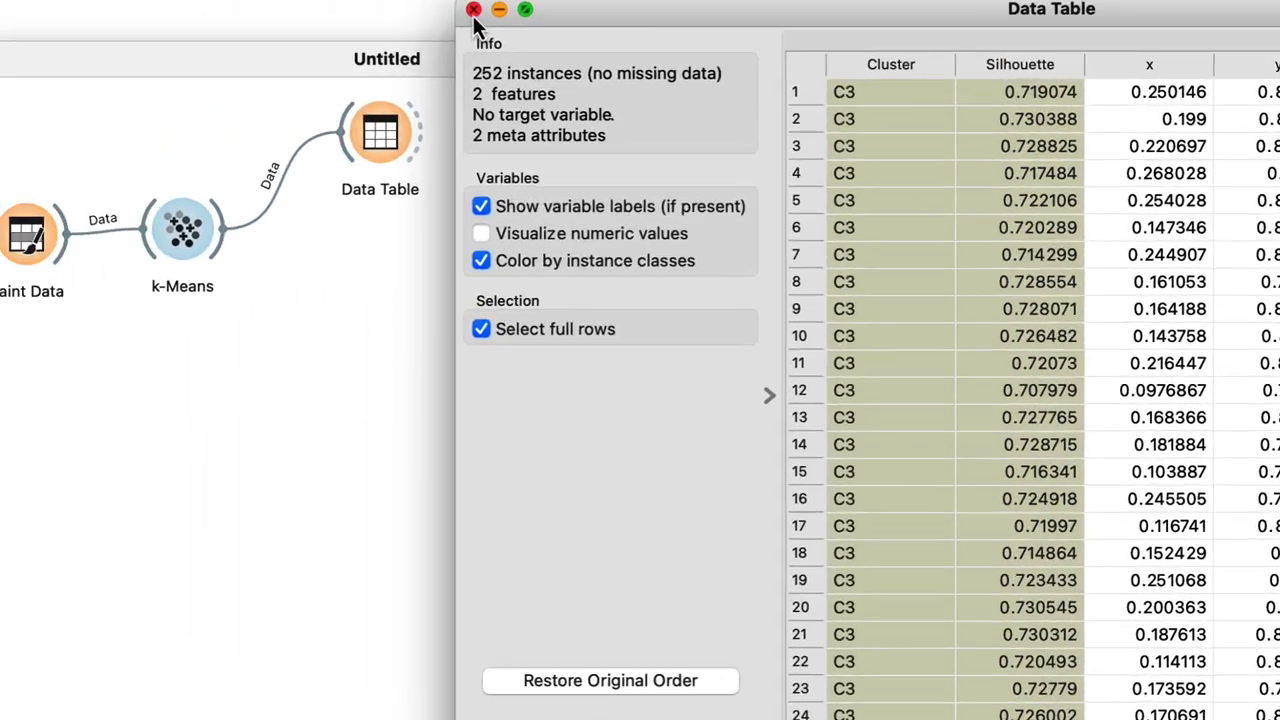
pyautogui.click(256, 31)
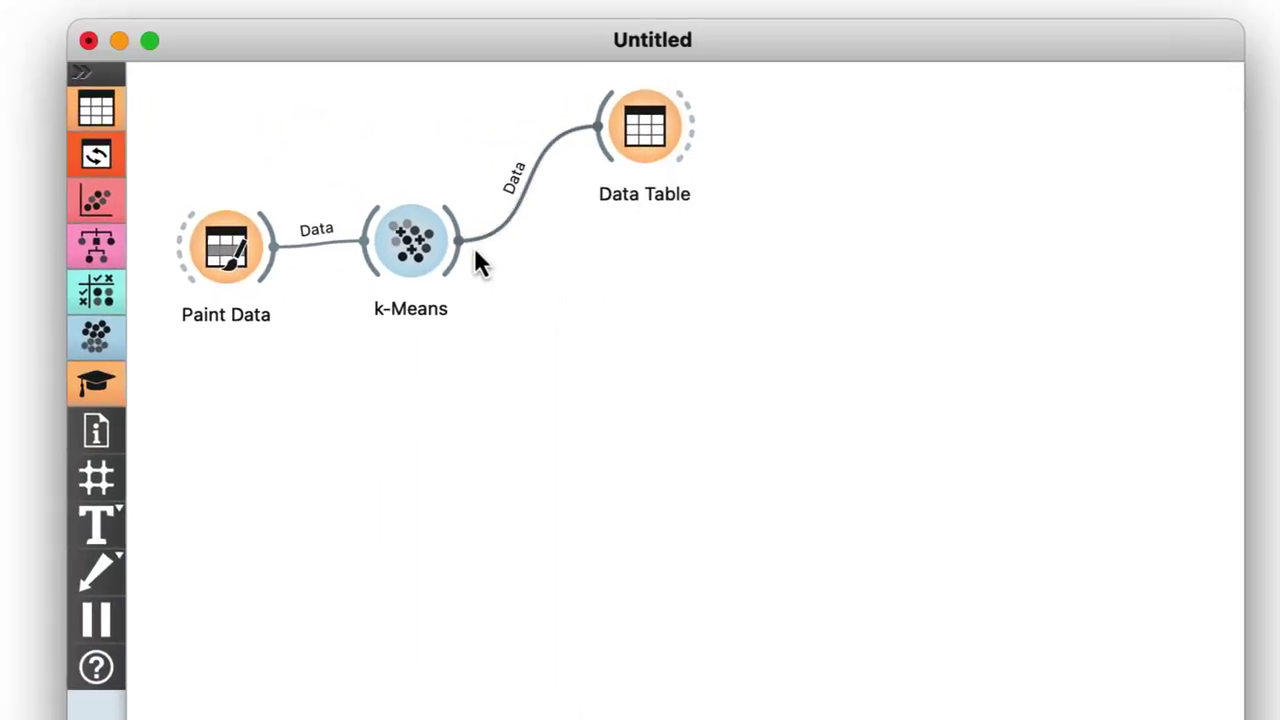
pyautogui.moveTo(464, 266); pyautogui.dragTo(591, 334)
# Add a Box Plot of the Silhouette scores from k-Means, averaging about 0.717, with controls collapsed.
pyautogui.click(651, 484)
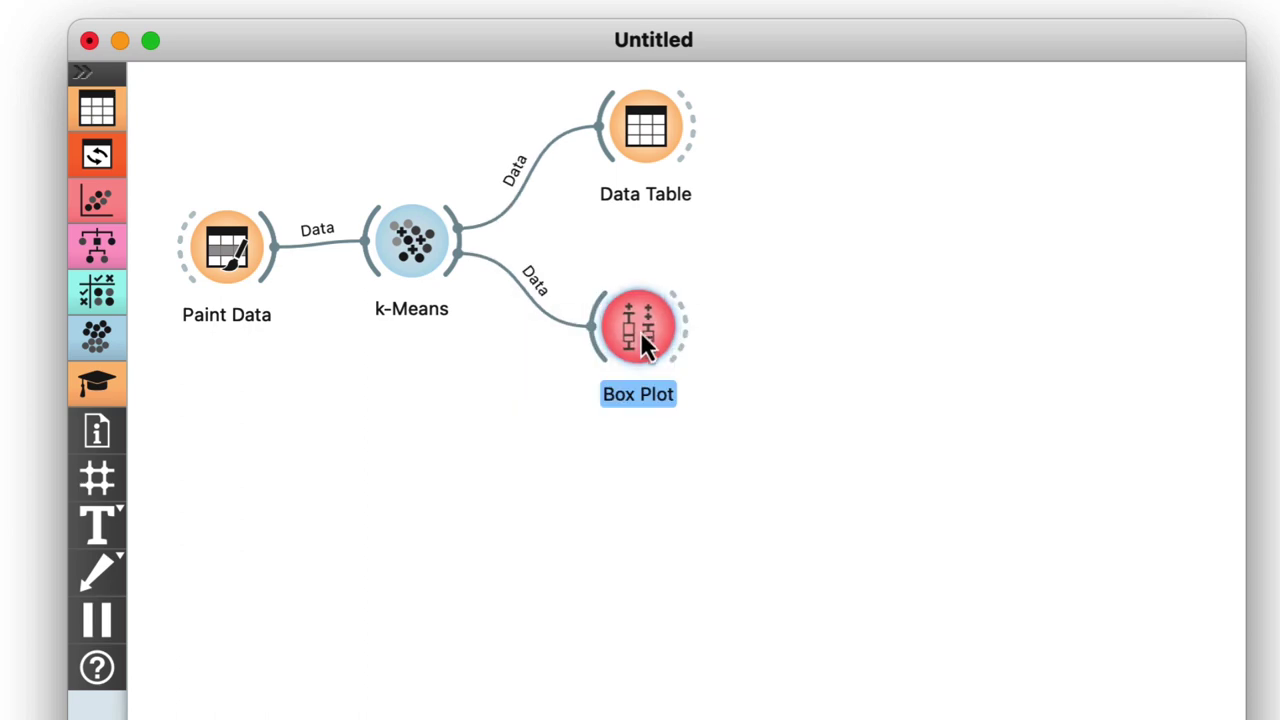
pyautogui.doubleClick(472, 317)
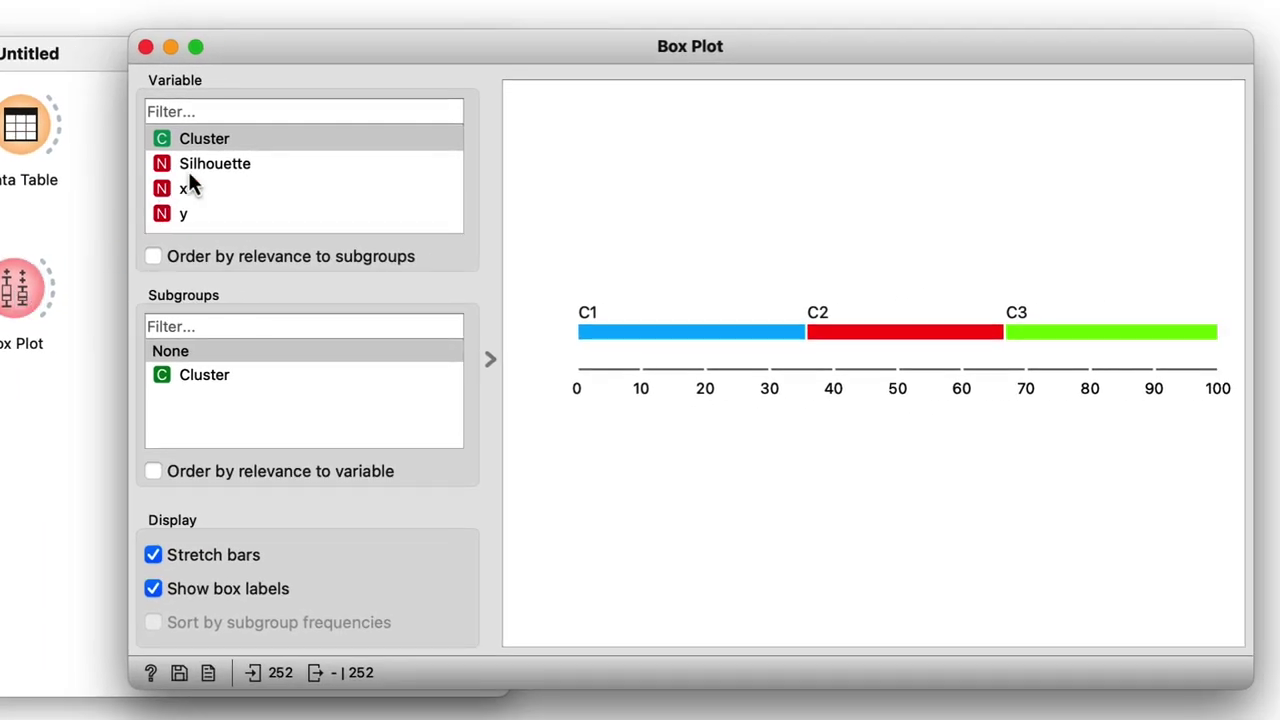
pyautogui.click(200, 164)
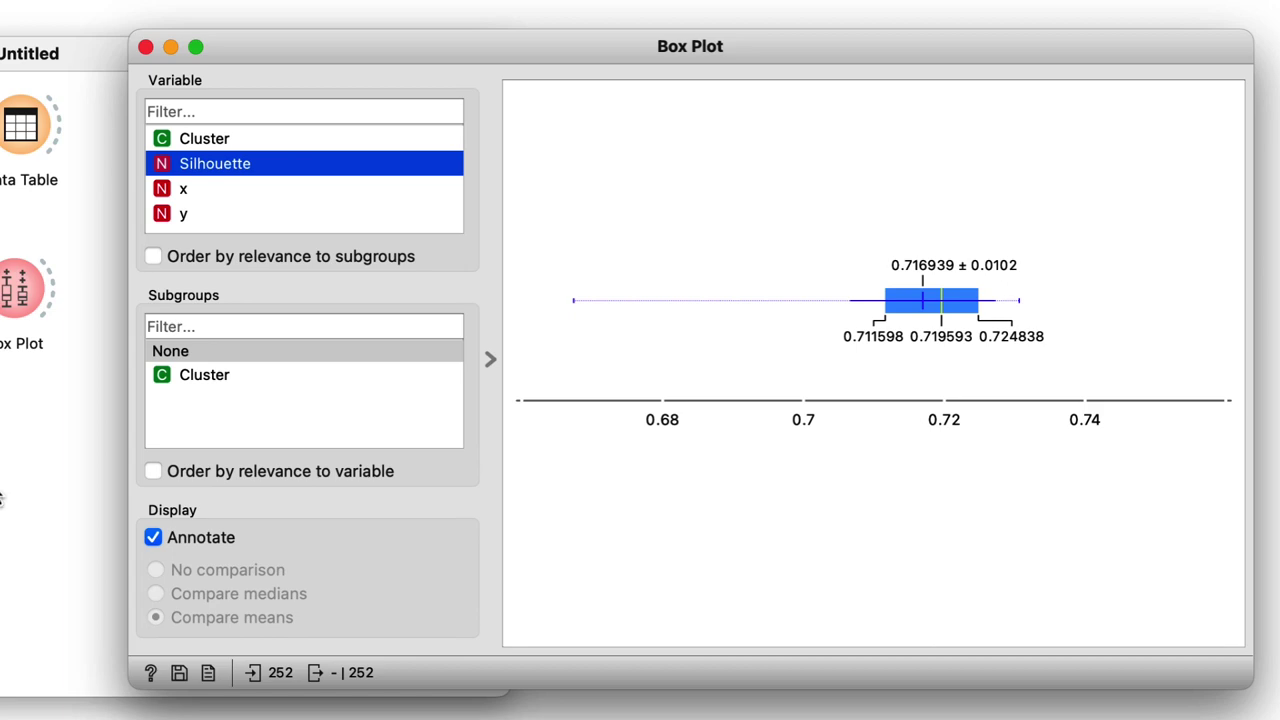
pyautogui.click(490, 359)
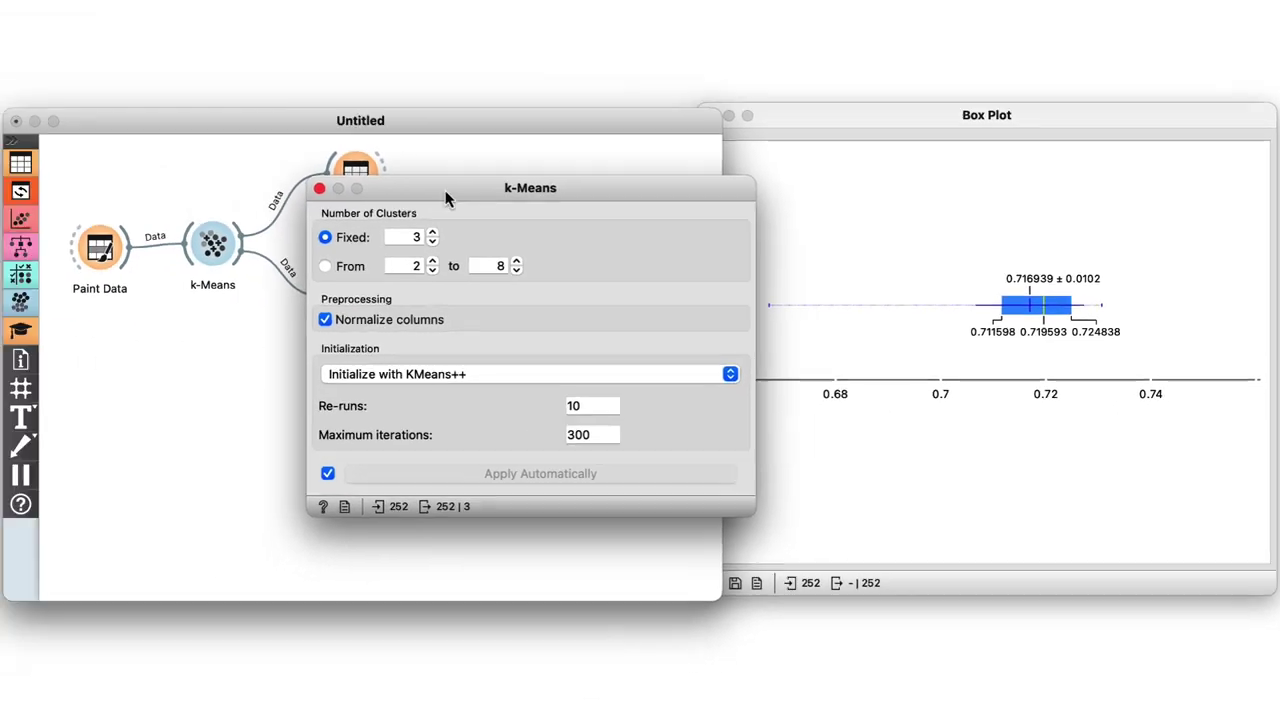
pyautogui.moveTo(445, 190); pyautogui.dragTo(245, 396)
# Step the k-Means fixed cluster count through 4, 5 and 6 against the Box Plot, then return to 3.
pyautogui.moveTo(774, 116); pyautogui.dragTo(624, 306)
pyautogui.moveTo(653, 82); pyautogui.dragTo(671, 80)
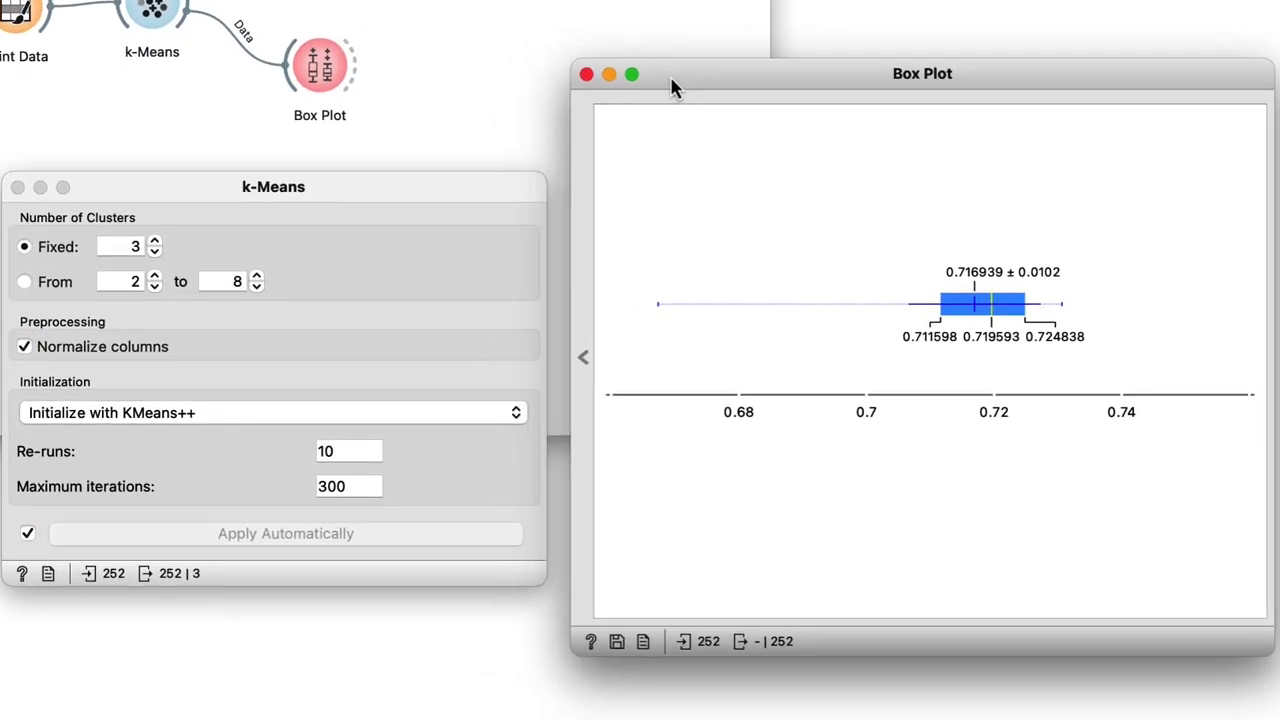
pyautogui.click(191, 190)
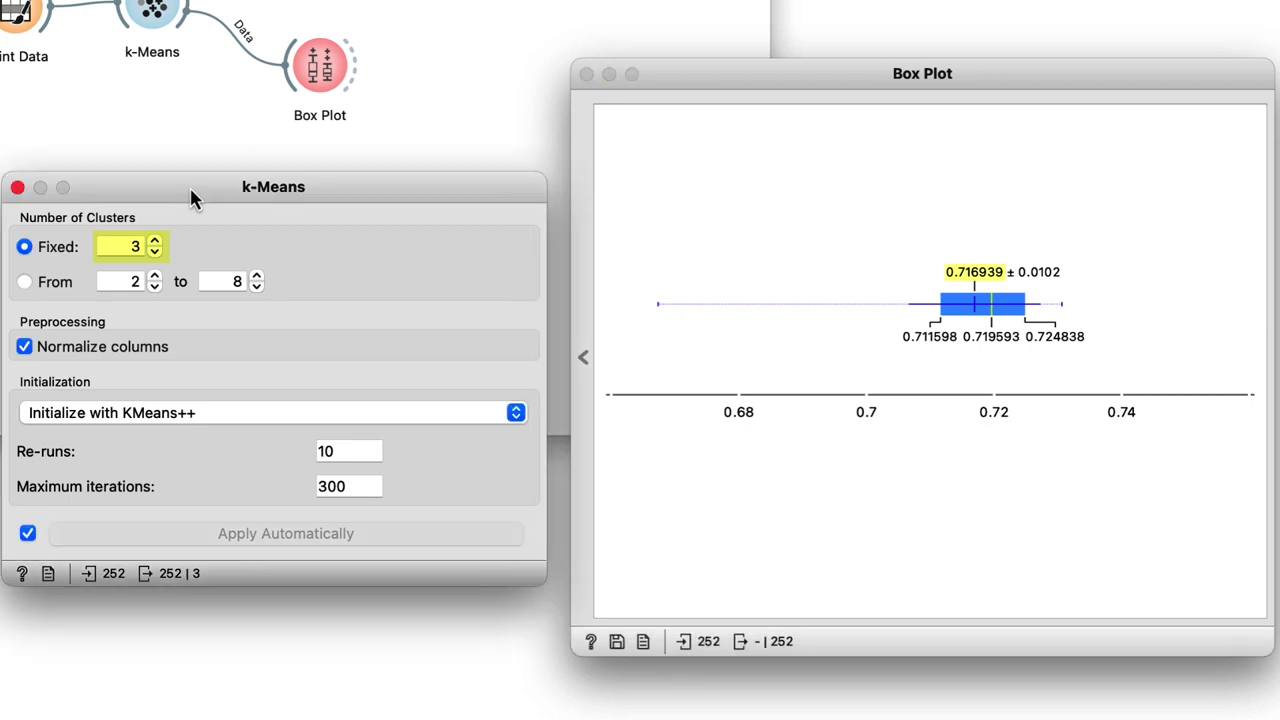
pyautogui.click(155, 242)
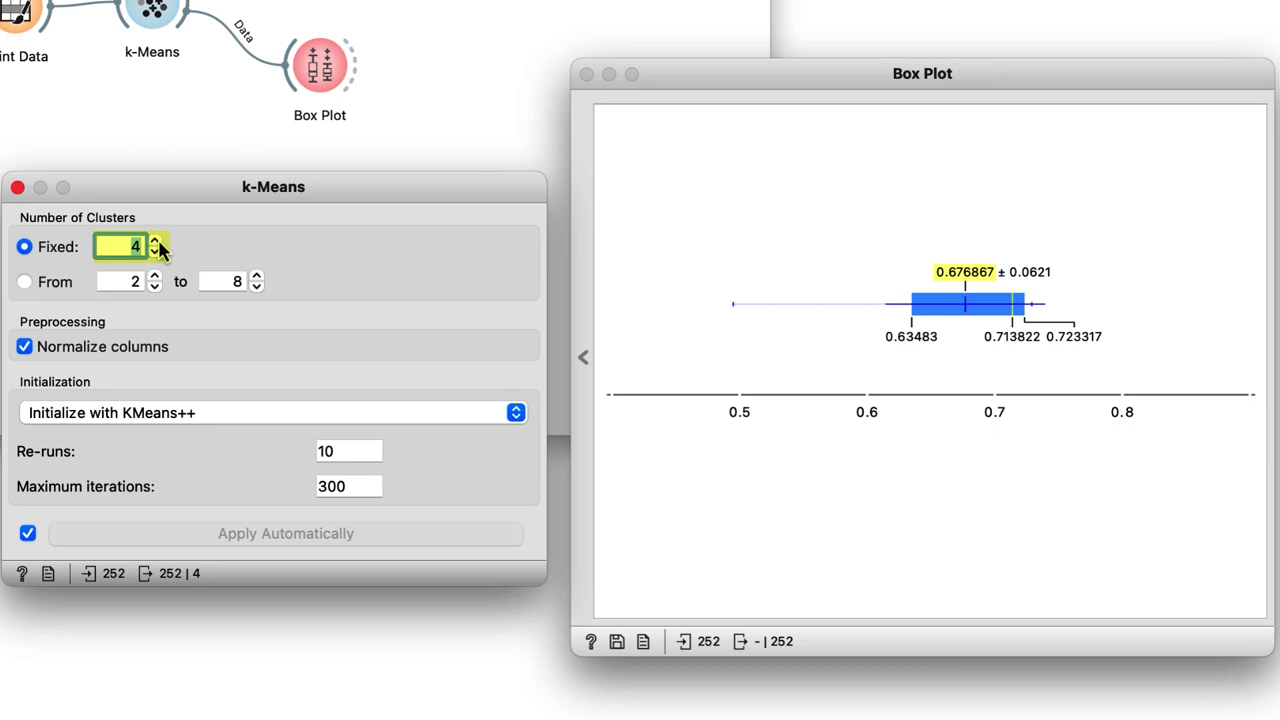
pyautogui.click(155, 242)
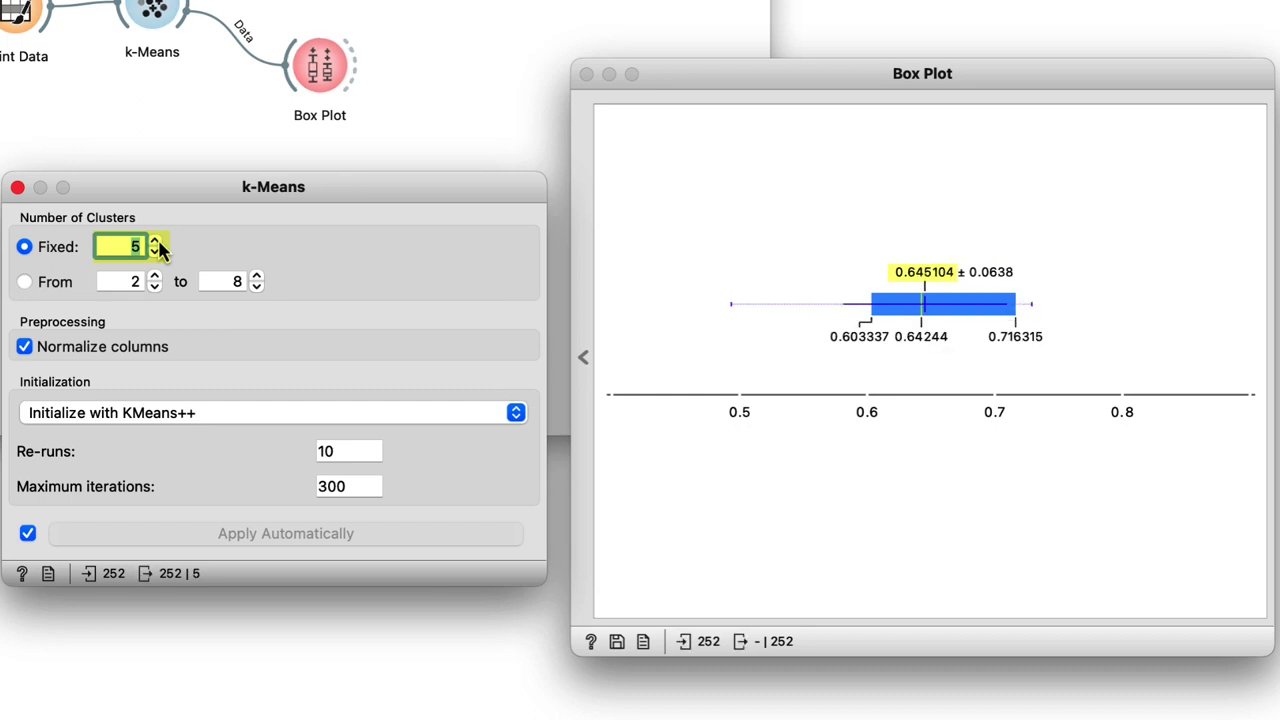
pyautogui.click(155, 242)
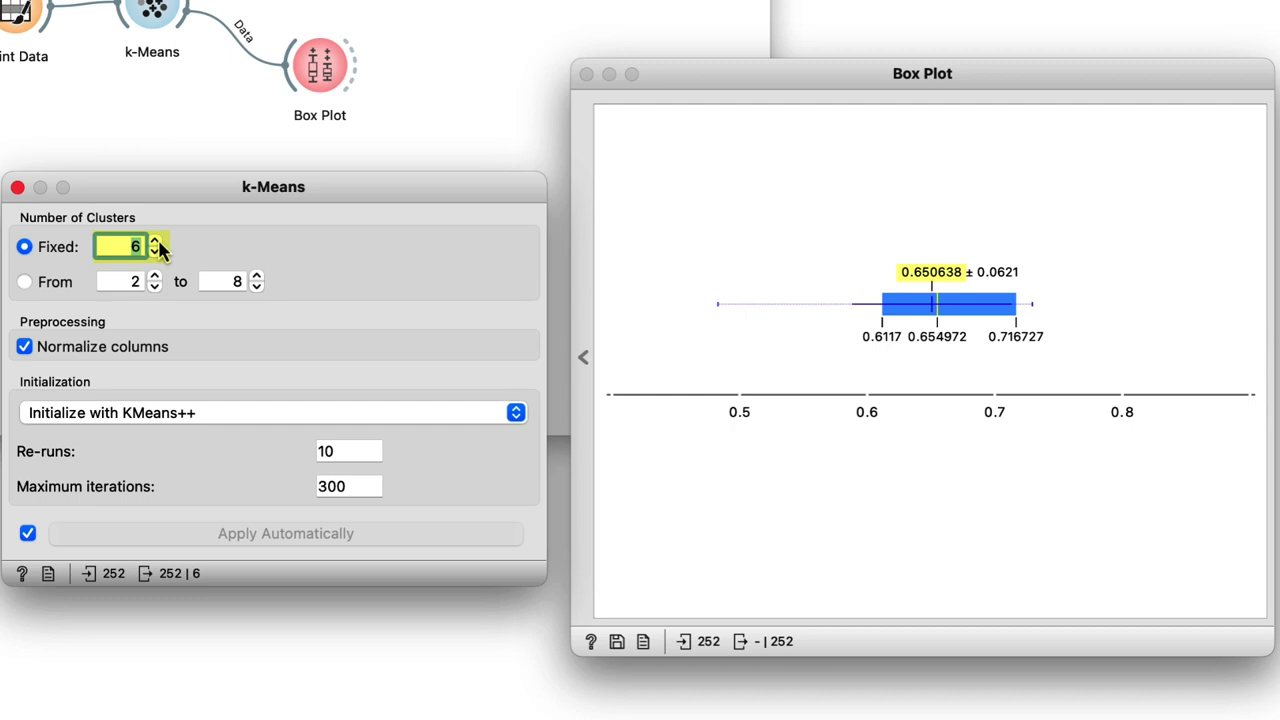
pyautogui.scroll(-3, 158, 248)
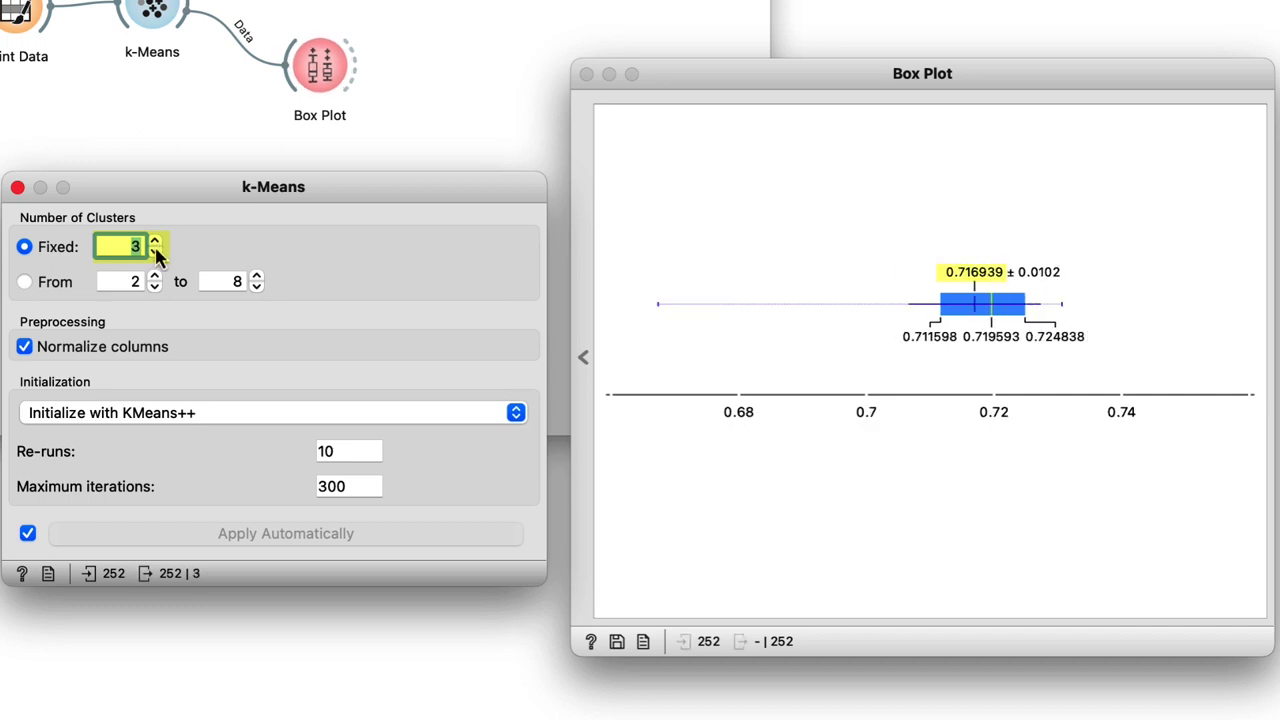
pyautogui.click(18, 187)
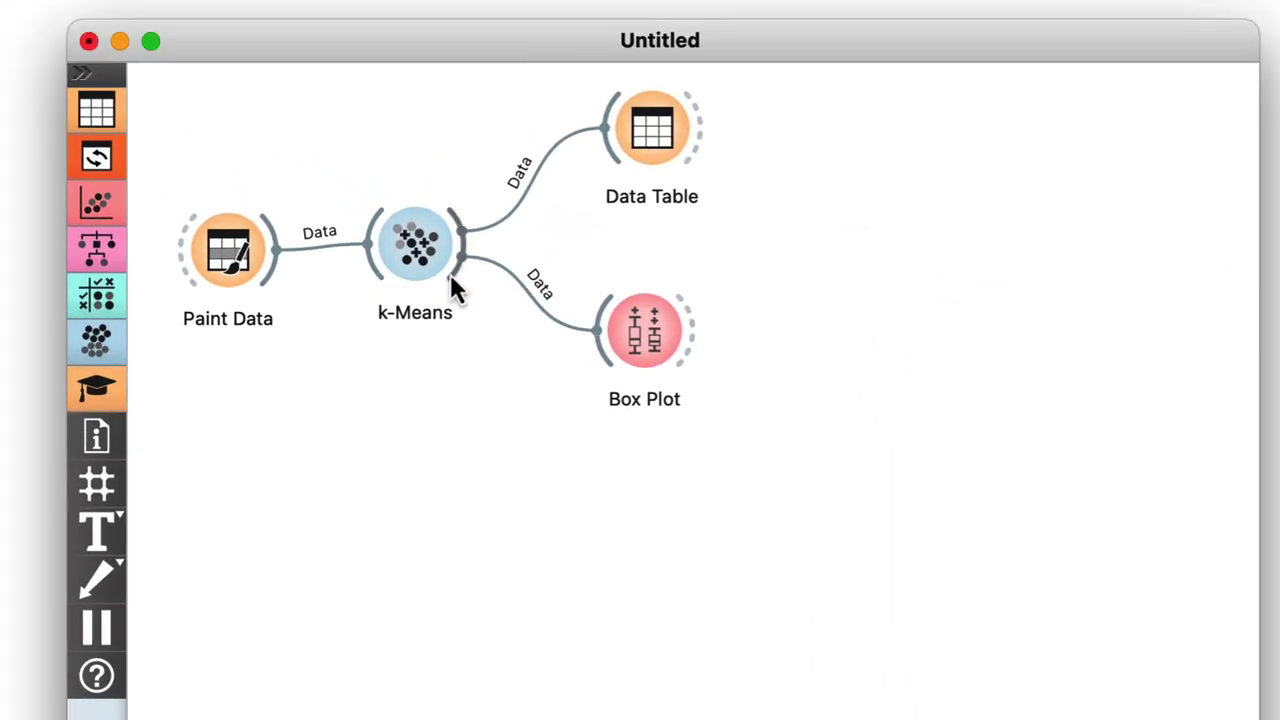
# Add a Scatter Plot on the k-Means output with points coloured by Cluster.
pyautogui.moveTo(451, 276); pyautogui.dragTo(486, 456)
pyautogui.click(507, 510)
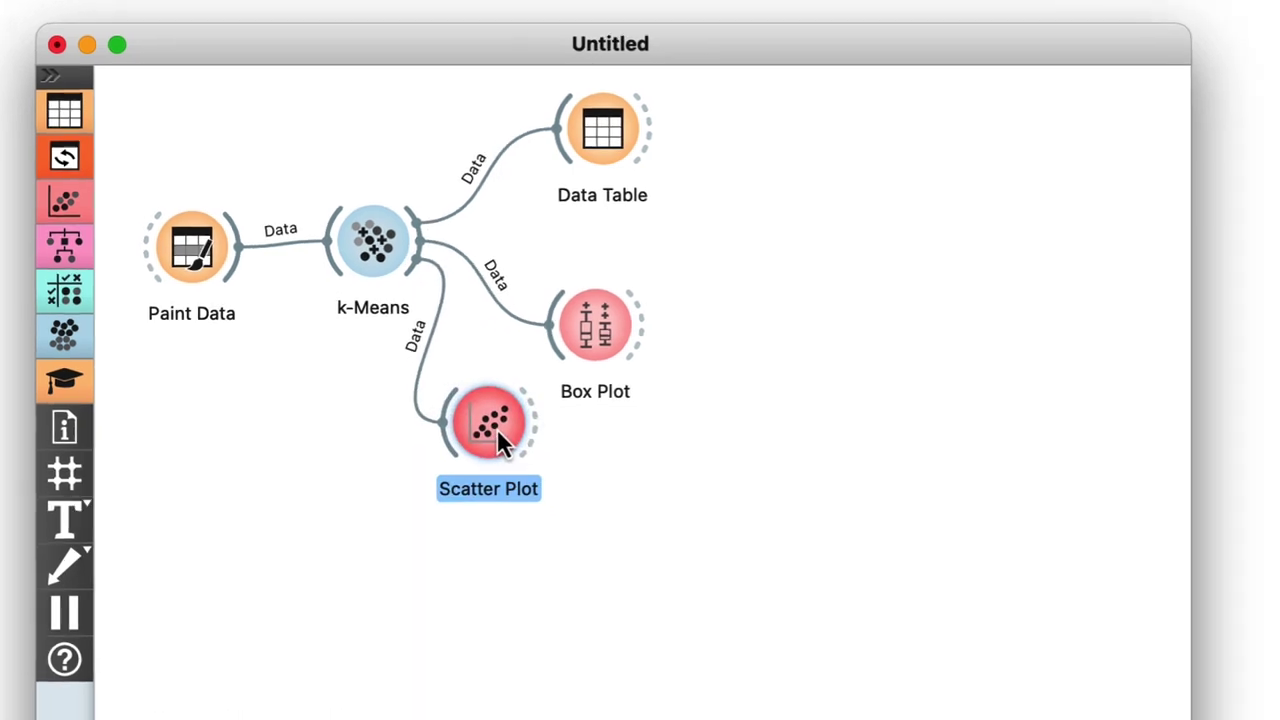
pyautogui.doubleClick(540, 432)
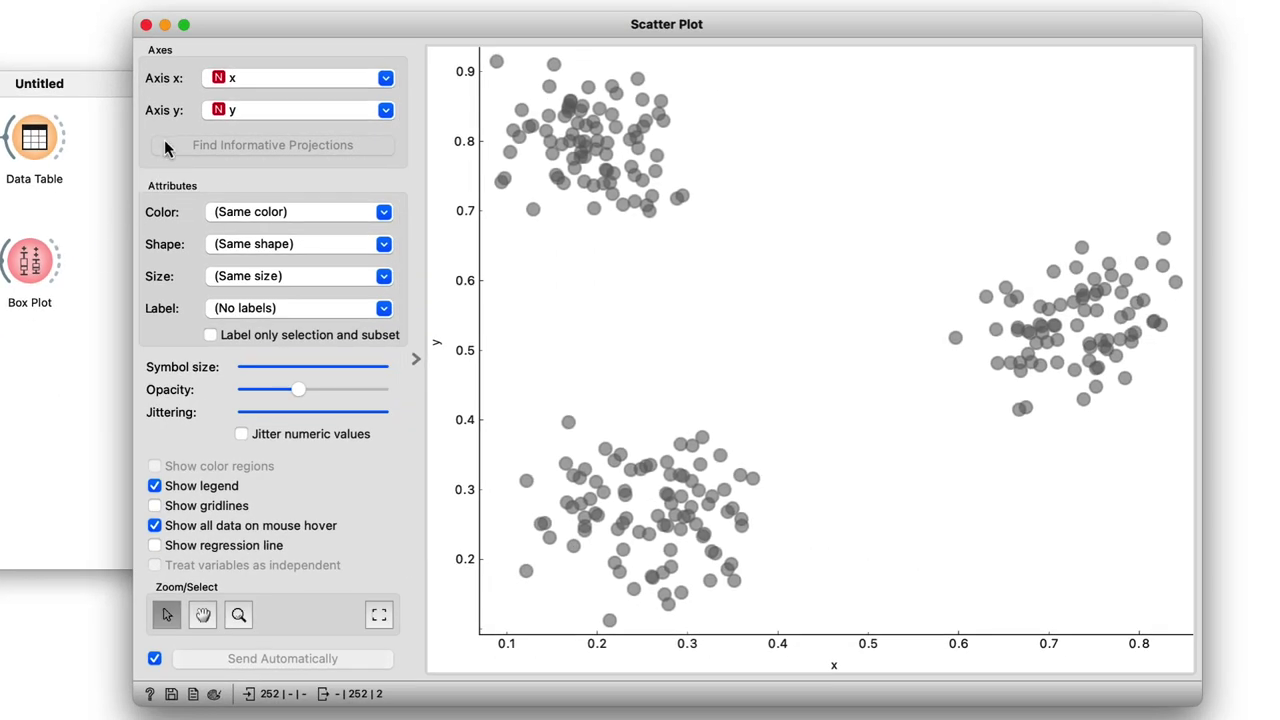
pyautogui.click(250, 212)
pyautogui.click(230, 270)
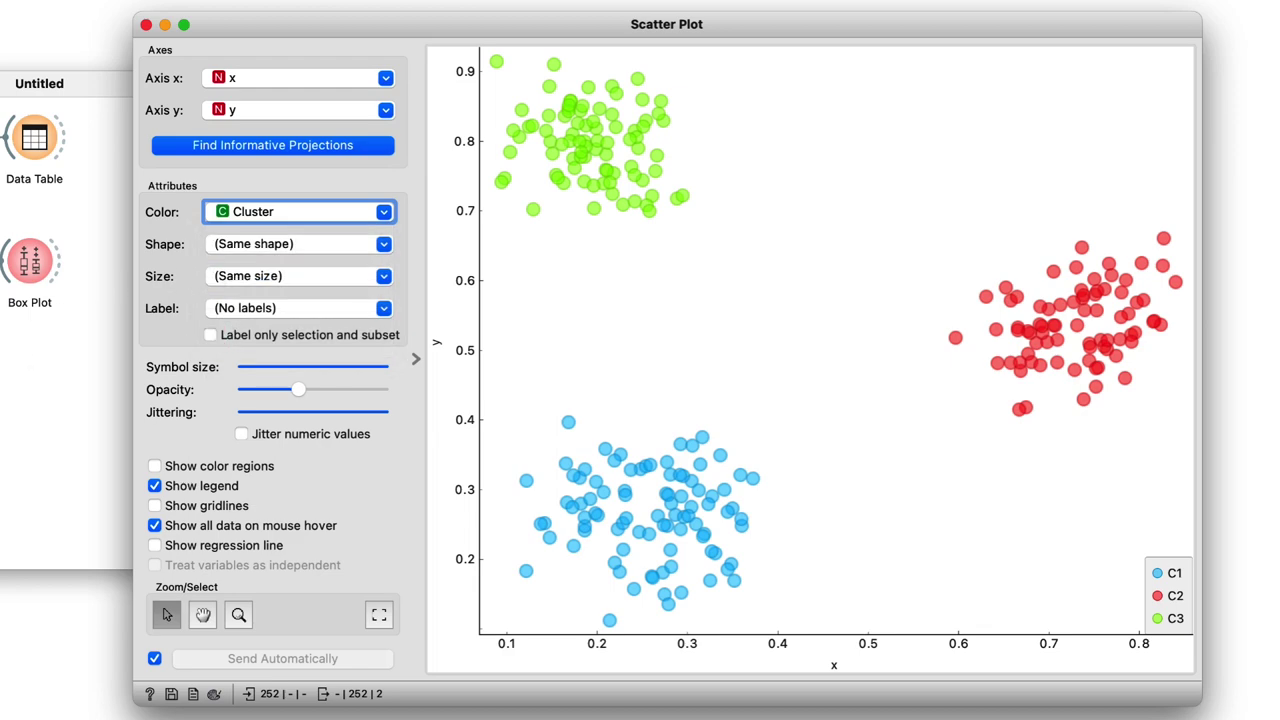
pyautogui.press('super+w')
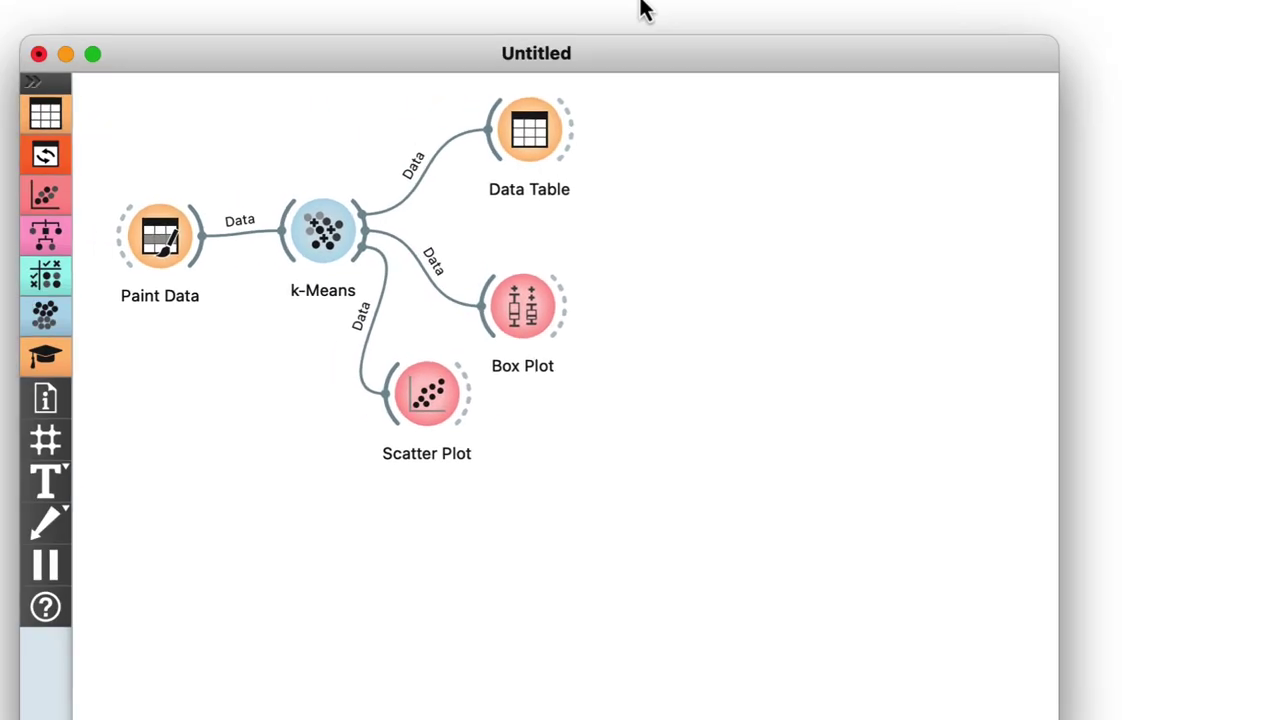
# Paint two more clusters in Paint Data, at the top right and bottom right.
pyautogui.doubleClick(240, 240)
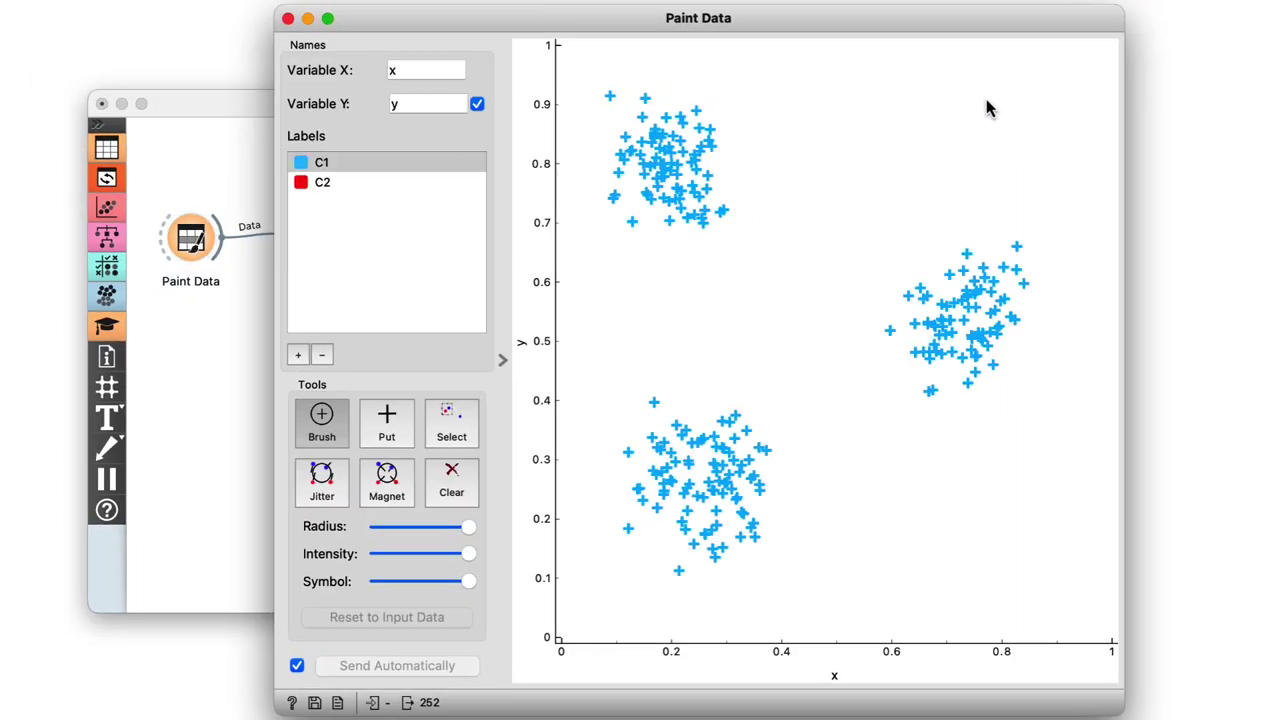
pyautogui.moveTo(930, 95)
pyautogui.mouseDown()
pyautogui.moveTo(939, 62)
pyautogui.moveTo(905, 100)
pyautogui.mouseUp()
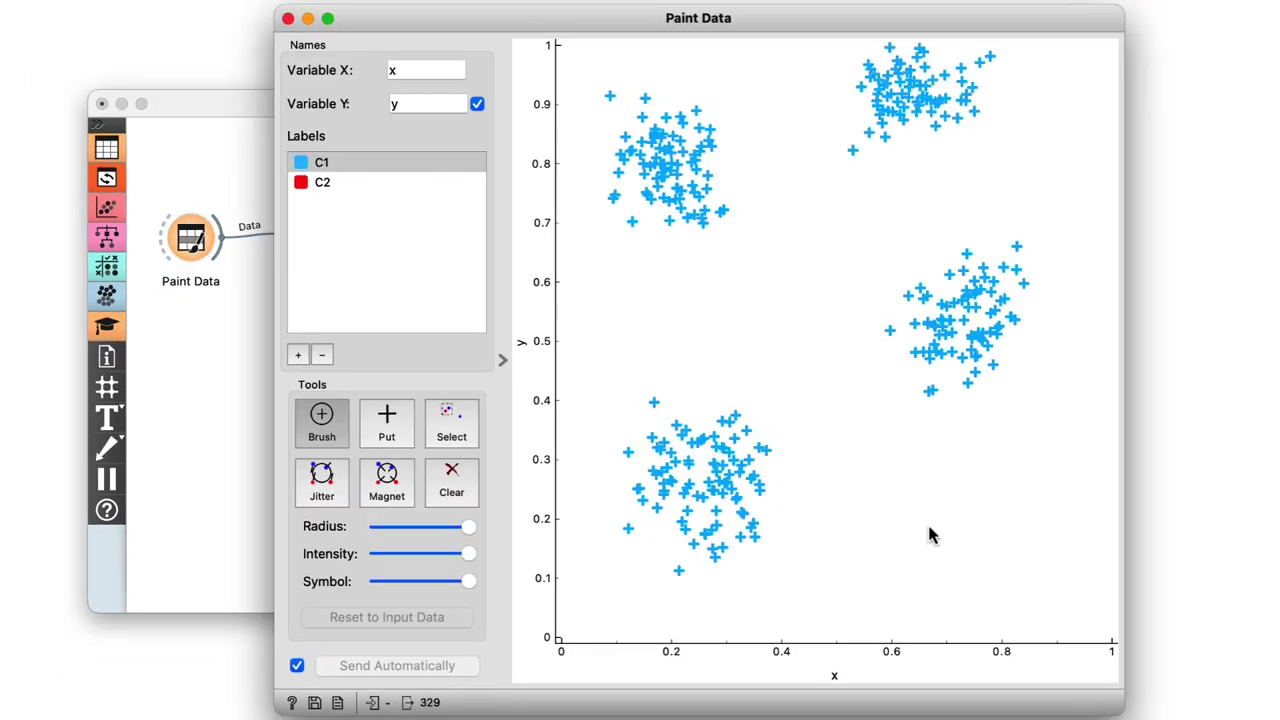
pyautogui.moveTo(931, 540)
pyautogui.mouseDown()
pyautogui.moveTo(912, 600)
pyautogui.moveTo(886, 600)
pyautogui.moveTo(908, 589)
pyautogui.mouseUp()
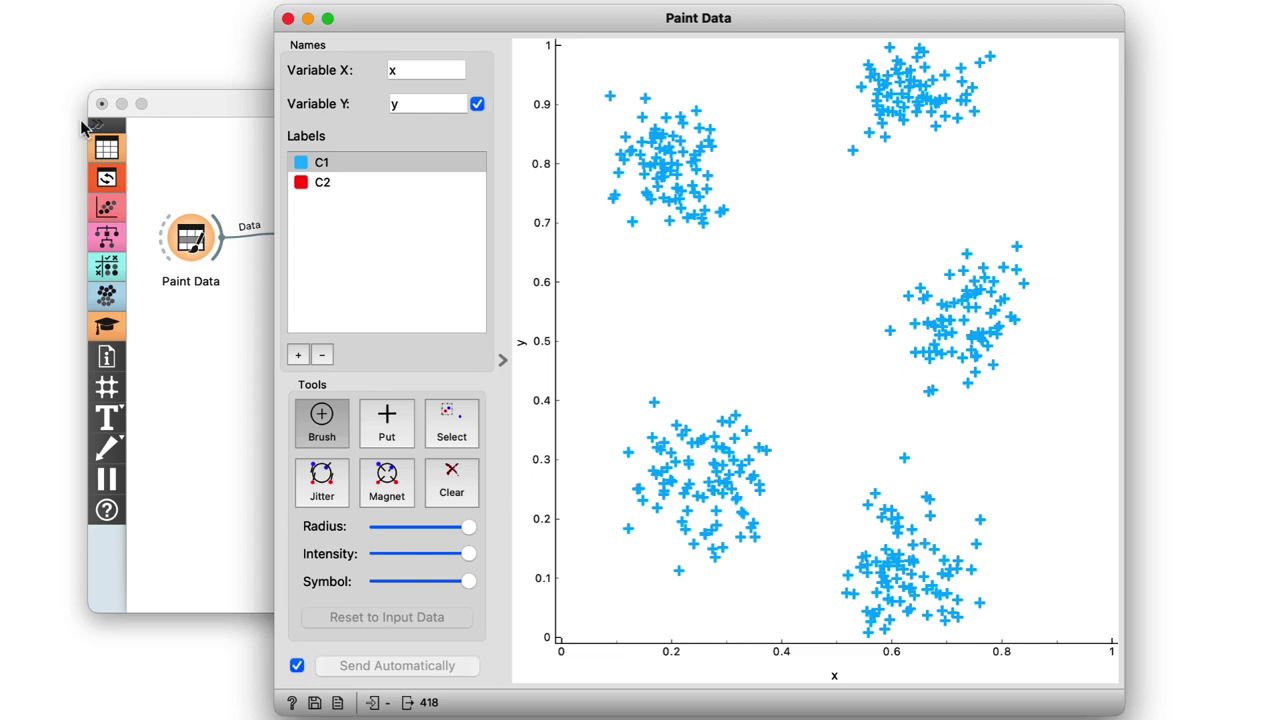
pyautogui.click(287, 18)
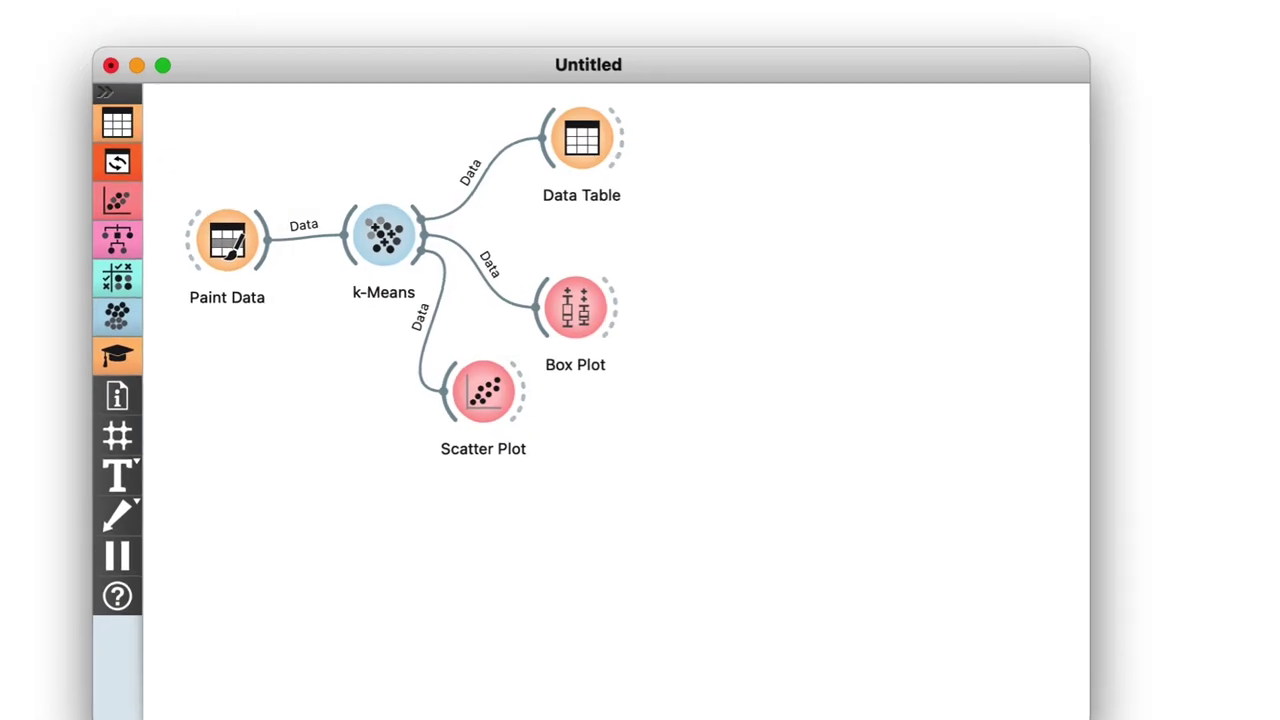
# Bring up the Box Plot and the k-Means settings side by side.
pyautogui.doubleClick(572, 314)
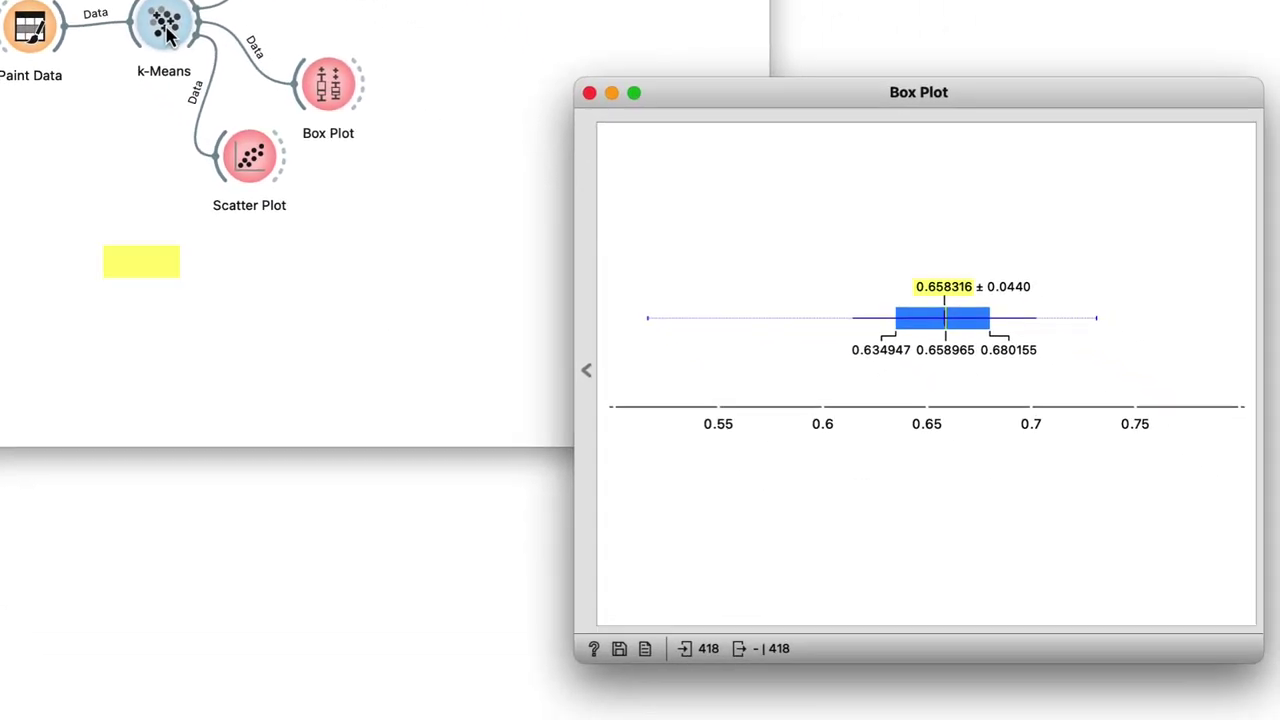
pyautogui.doubleClick(260, 102)
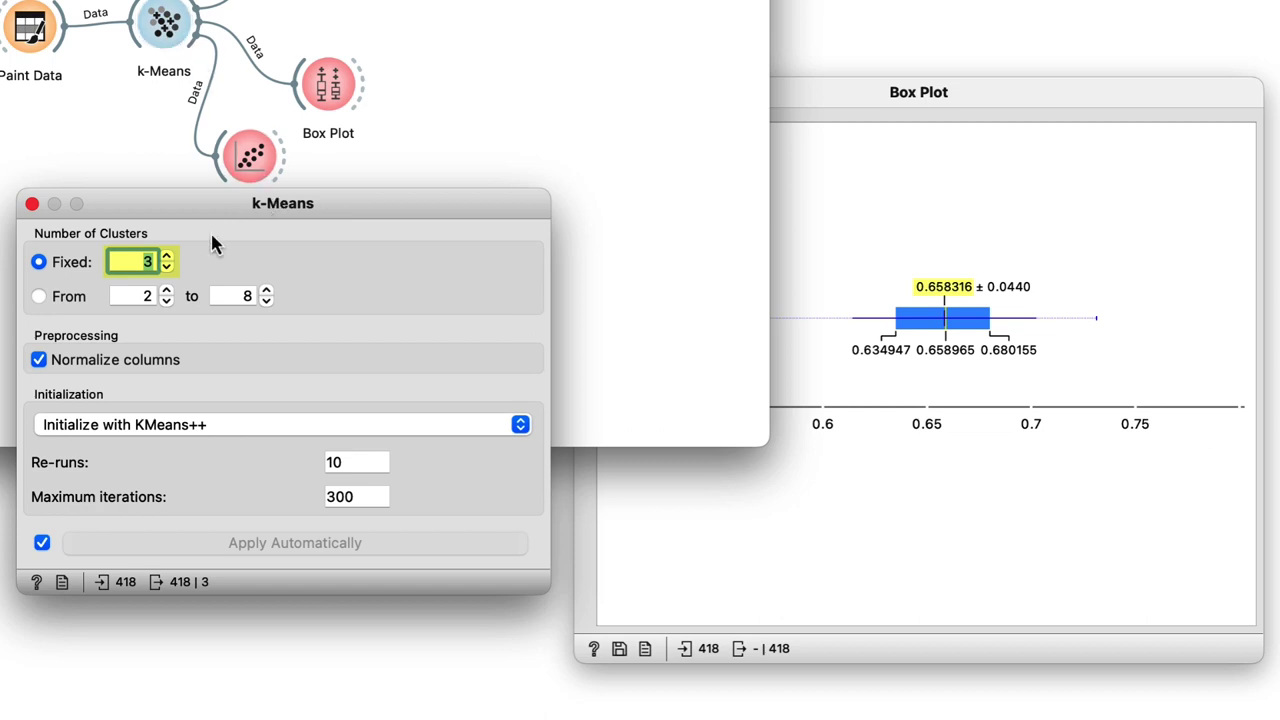
pyautogui.click(840, 178)
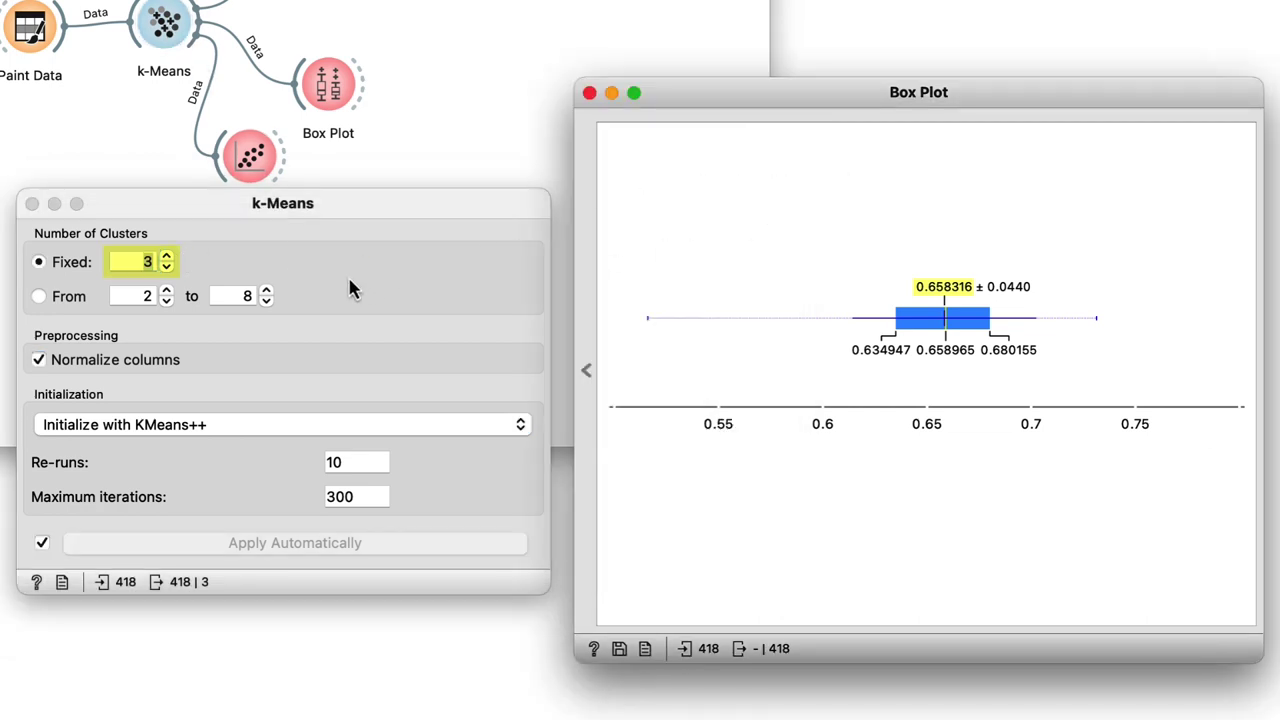
pyautogui.click(191, 226)
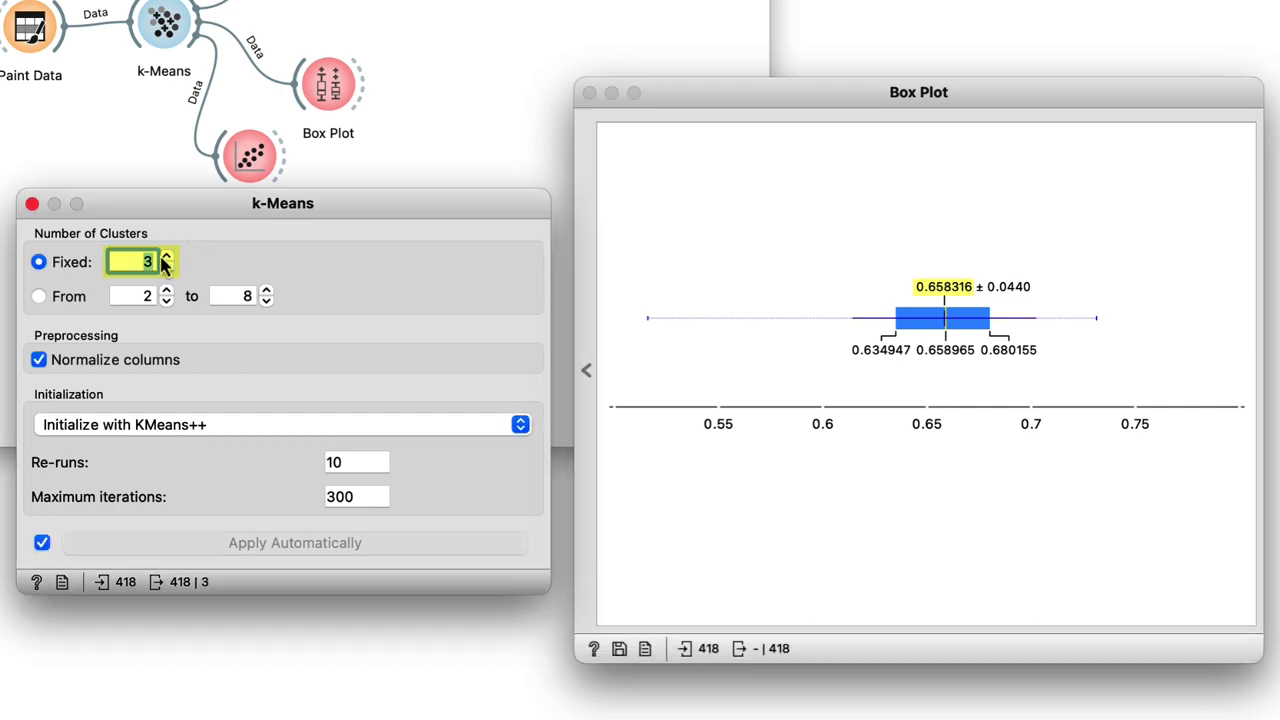
# Step the k-Means fixed cluster count from 4 up to 8, then set it to 5.
pyautogui.click(168, 257)
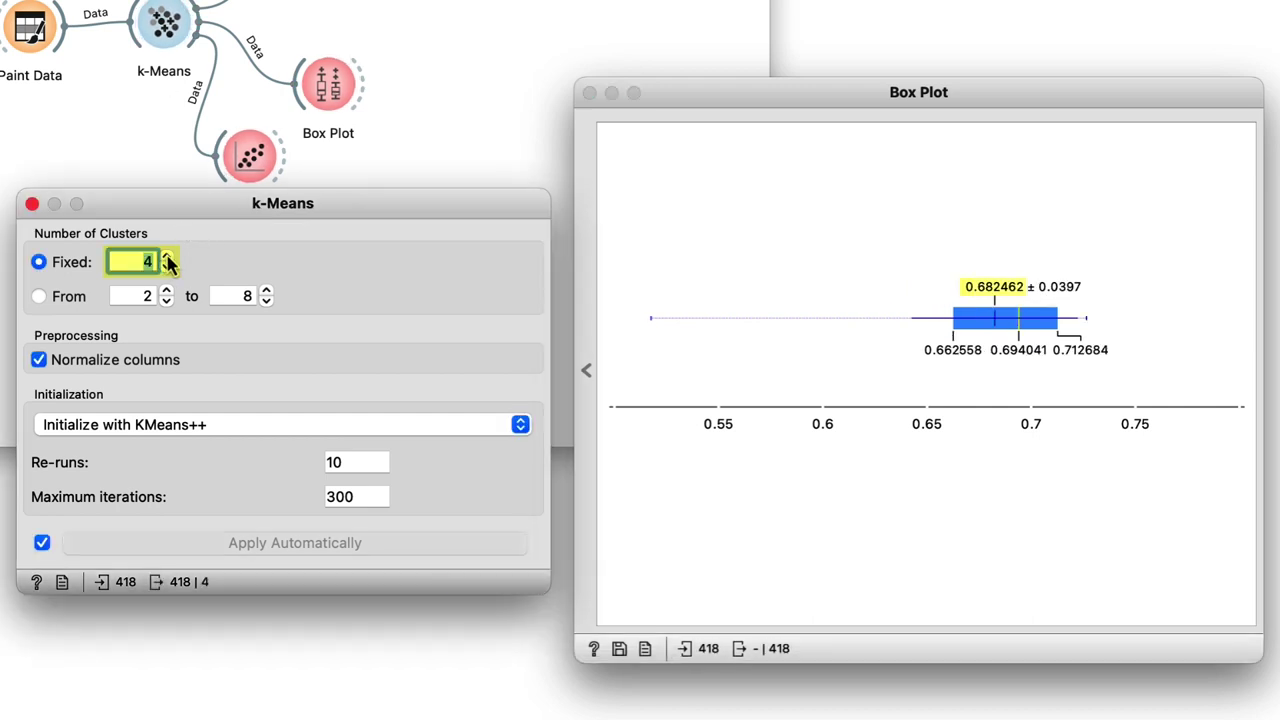
pyautogui.click(168, 258)
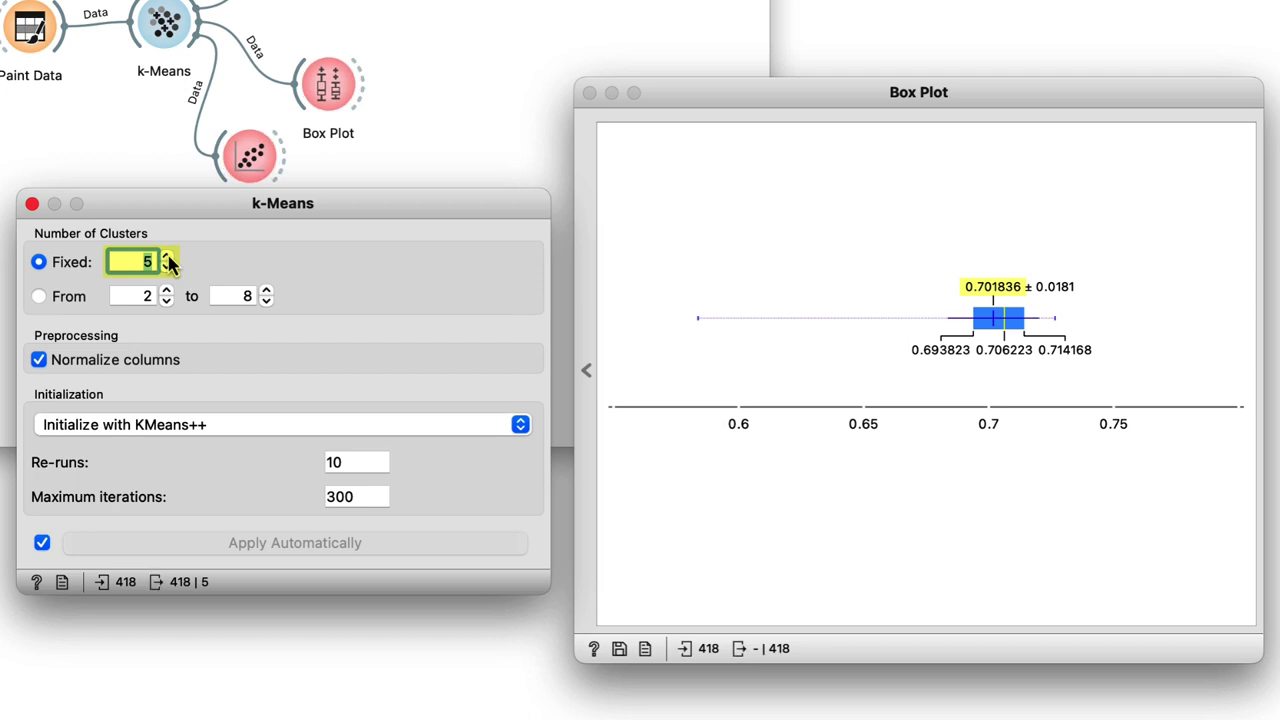
pyautogui.click(168, 258)
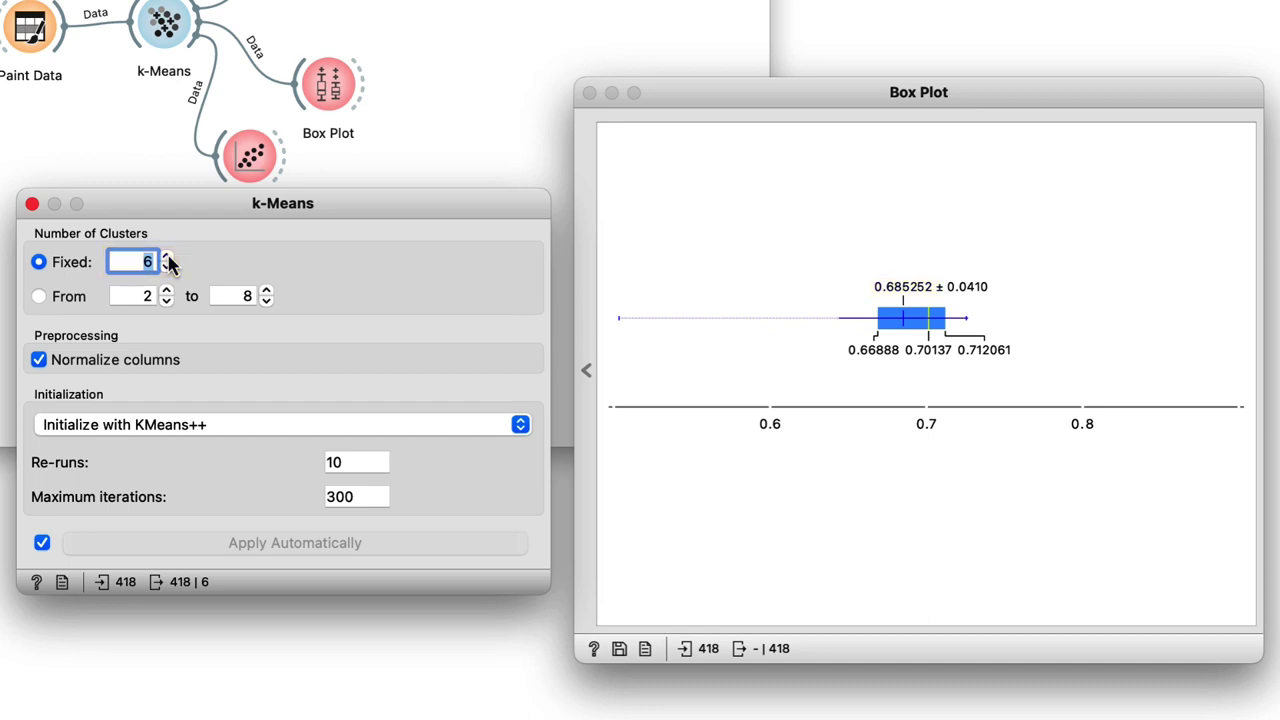
pyautogui.click(168, 257)
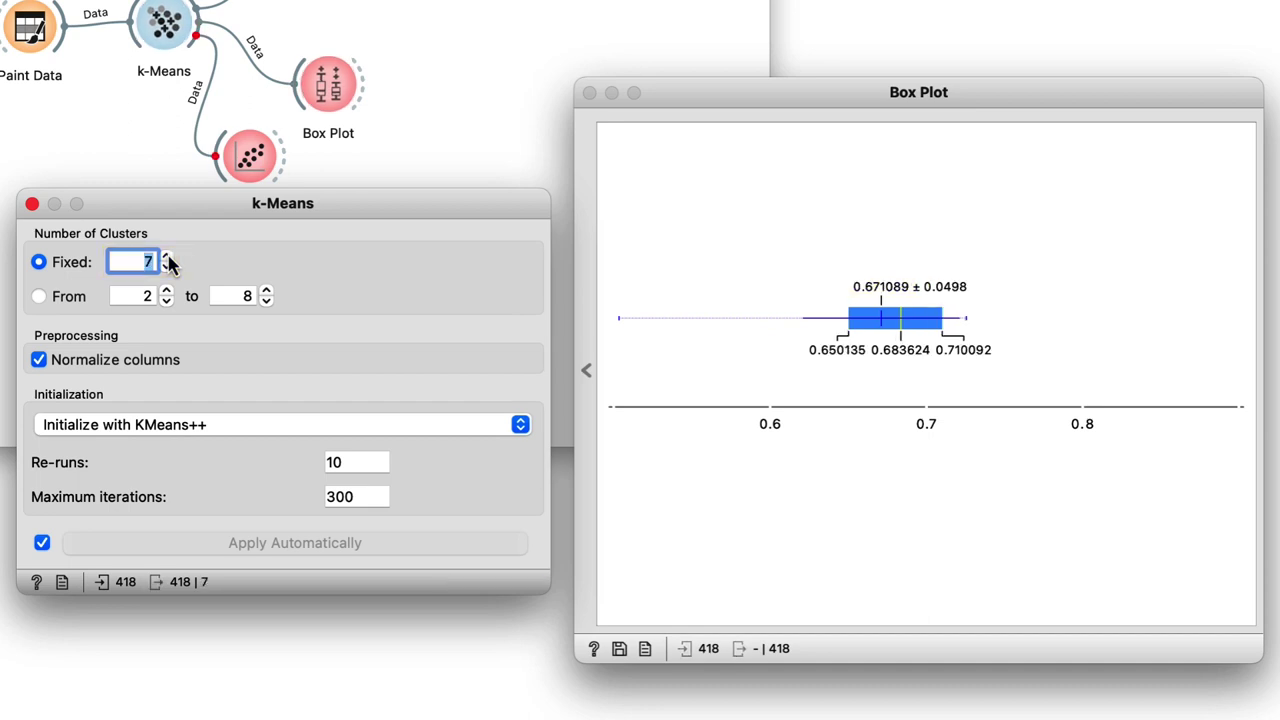
pyautogui.click(168, 257)
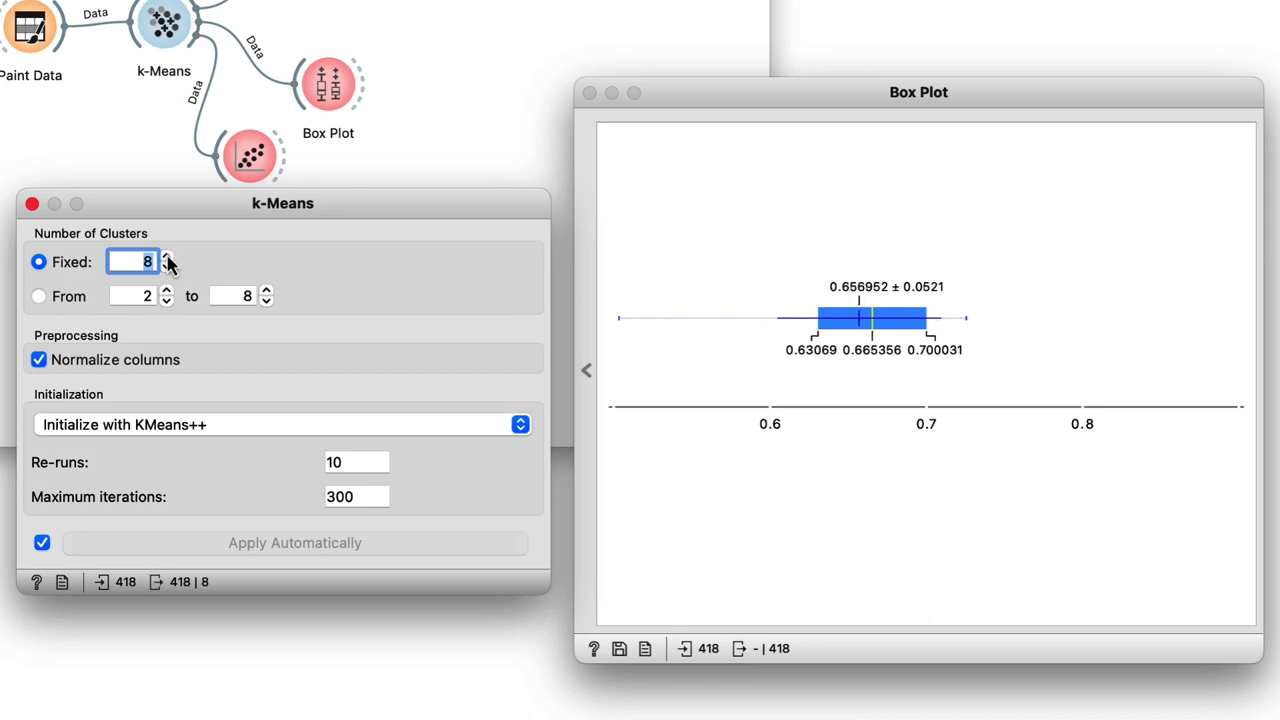
pyautogui.write('5')
pyautogui.press('Return')
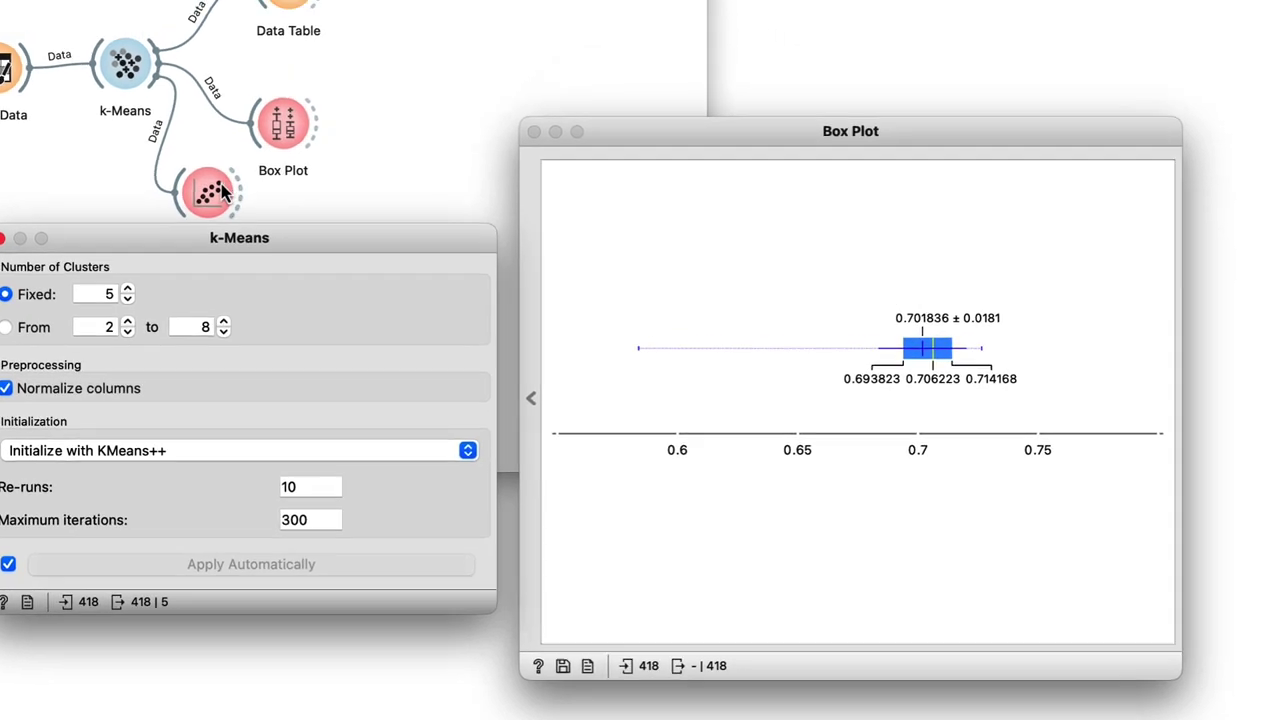
pyautogui.doubleClick(258, 155)
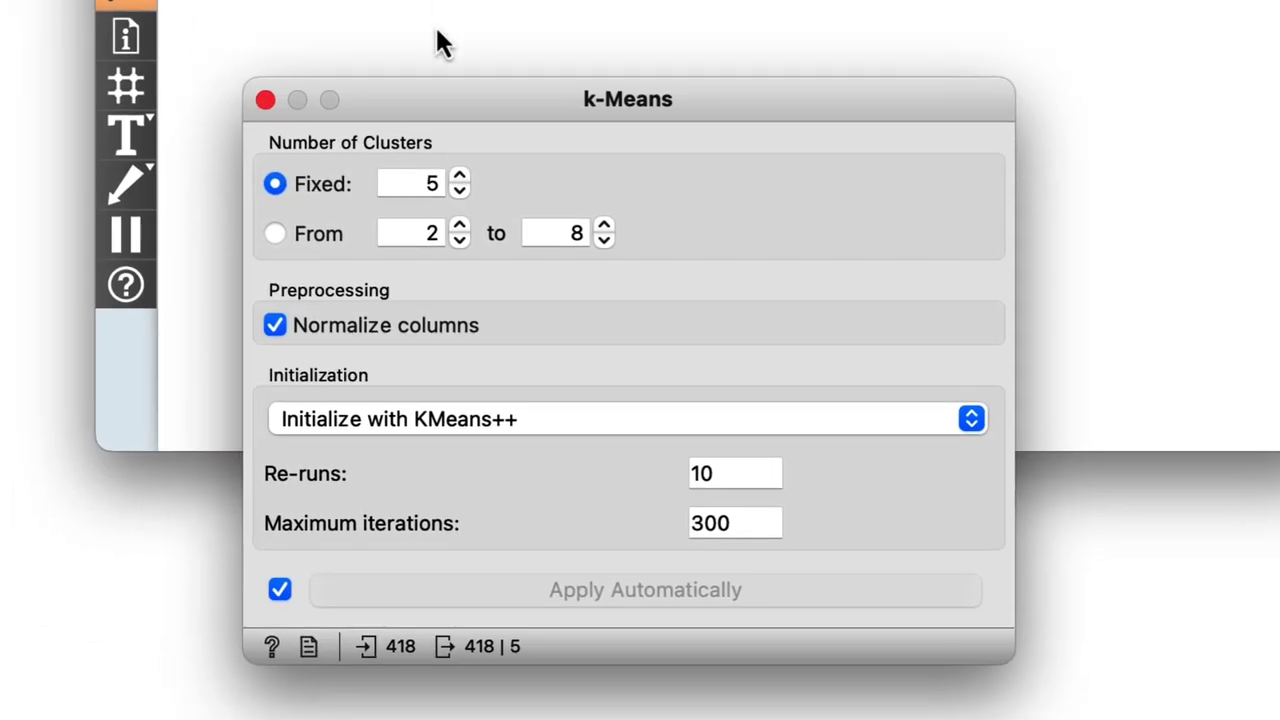
# Let k-Means pick the cluster count from 2 to 8 automatically, then close its settings.
pyautogui.click(275, 234)
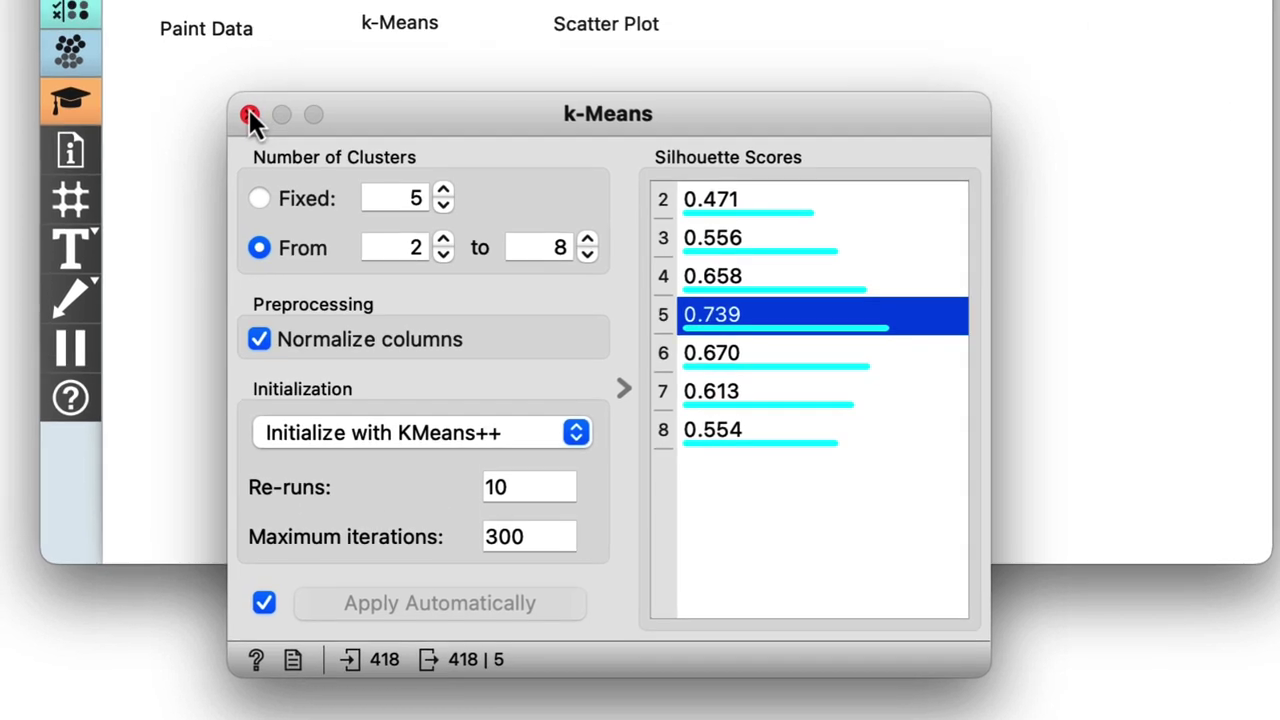
pyautogui.click(247, 79)
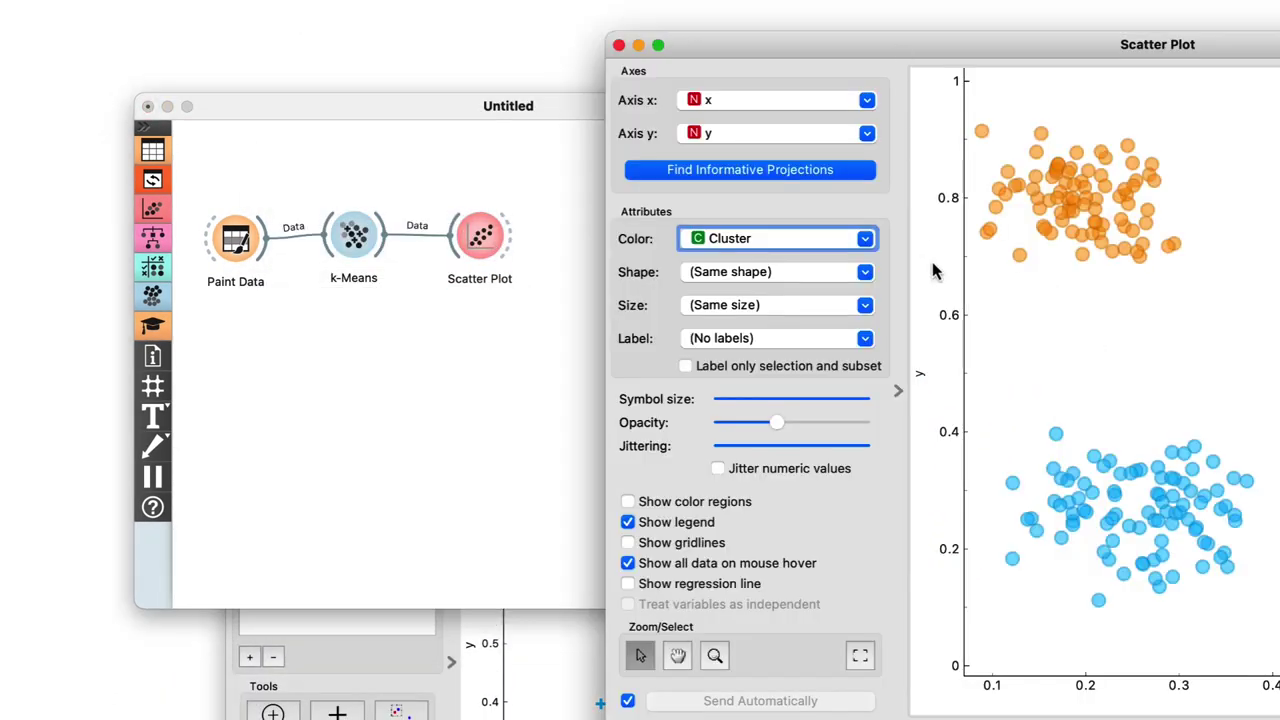
# Collapse the Scatter Plot controls and place it beside the Paint Data window.
pyautogui.click(897, 391)
pyautogui.moveTo(1150, 45); pyautogui.dragTo(1279, 301)
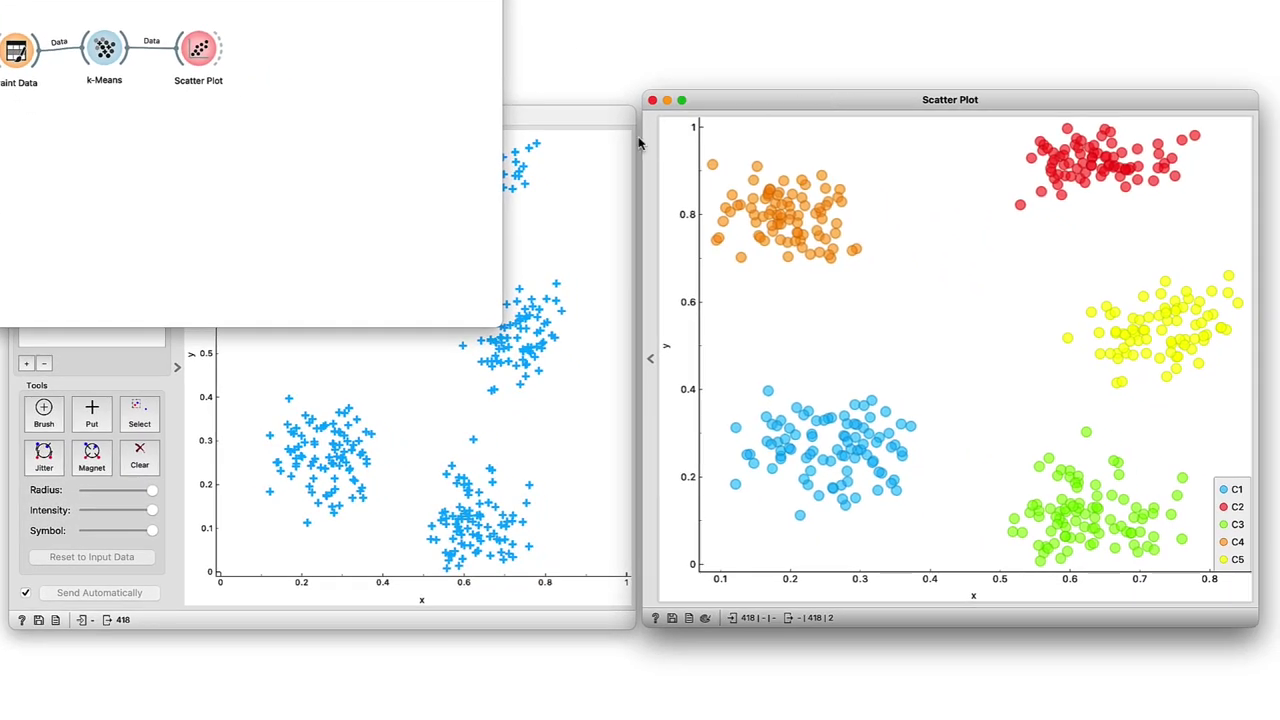
pyautogui.click(585, 124)
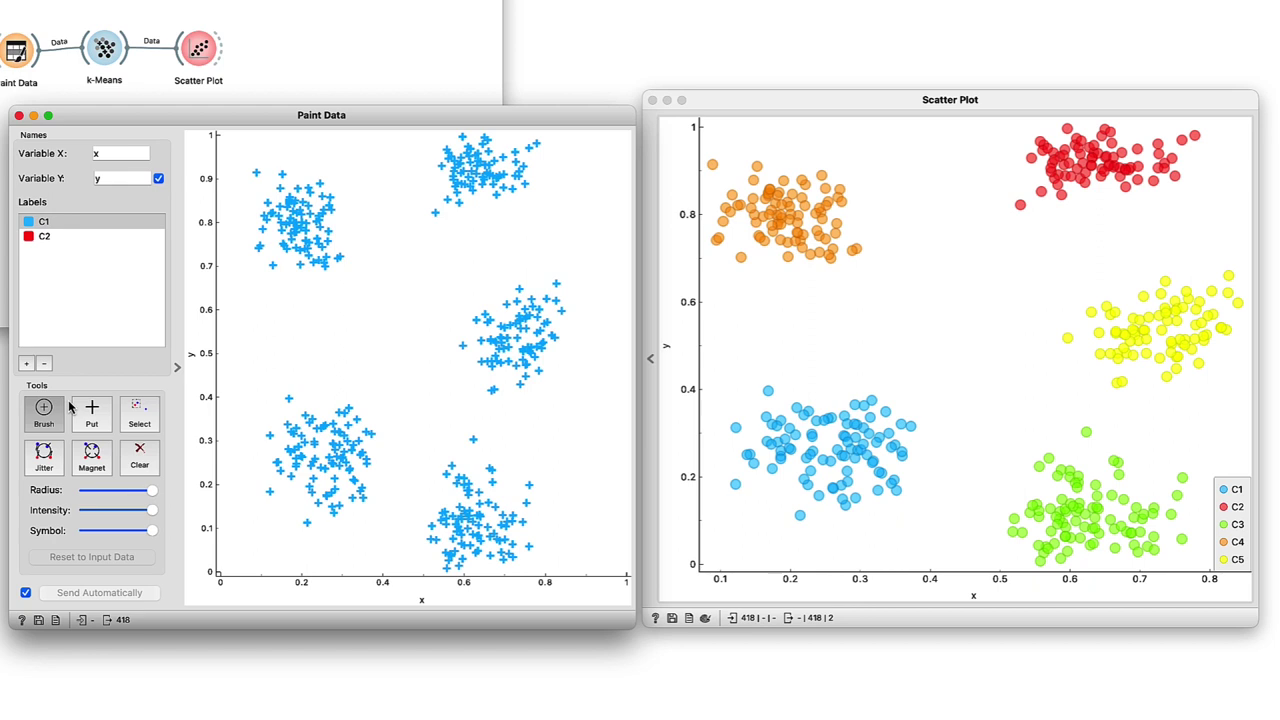
# Clear the points and paint a smiley face of two eyes, a nose and a smile arc, then clear again.
pyautogui.click(139, 462)
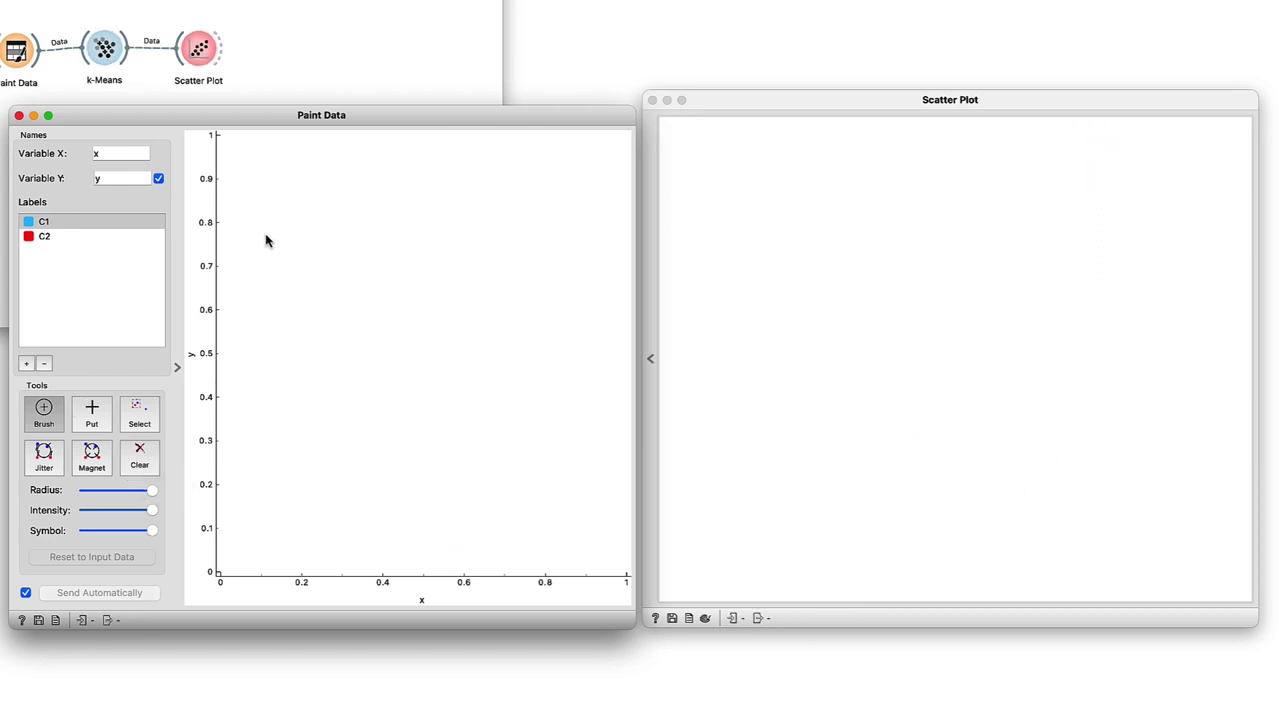
pyautogui.moveTo(265, 240)
pyautogui.mouseDown()
pyautogui.moveTo(274, 290)
pyautogui.moveTo(306, 283)
pyautogui.mouseUp()
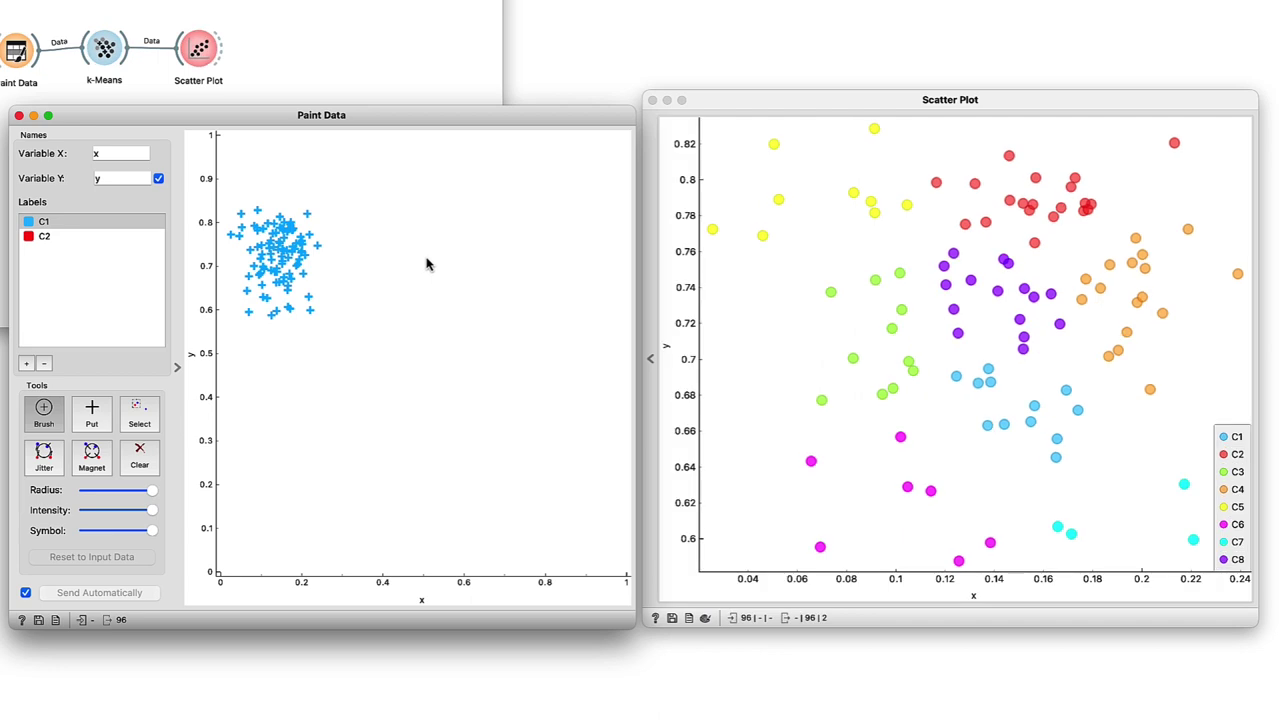
pyautogui.moveTo(509, 251)
pyautogui.mouseDown()
pyautogui.moveTo(471, 272)
pyautogui.moveTo(504, 287)
pyautogui.moveTo(498, 238)
pyautogui.moveTo(462, 338)
pyautogui.mouseUp()
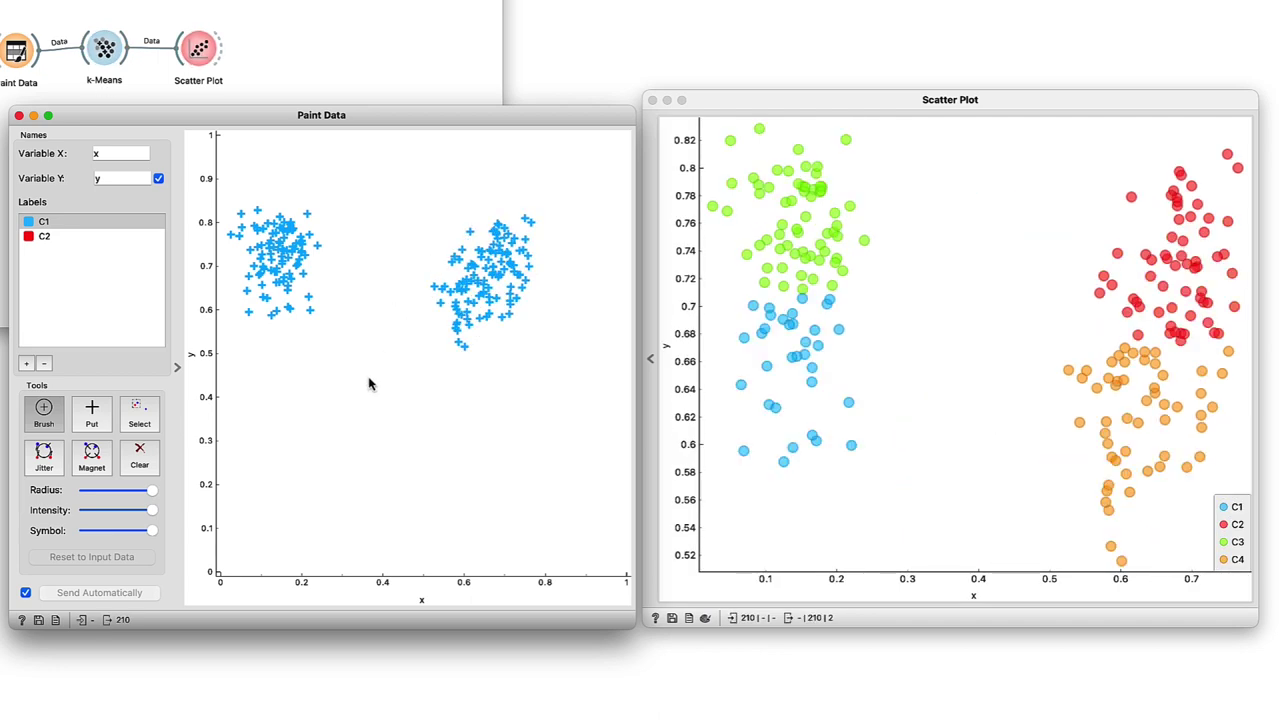
pyautogui.moveTo(371, 377); pyautogui.dragTo(352, 396)
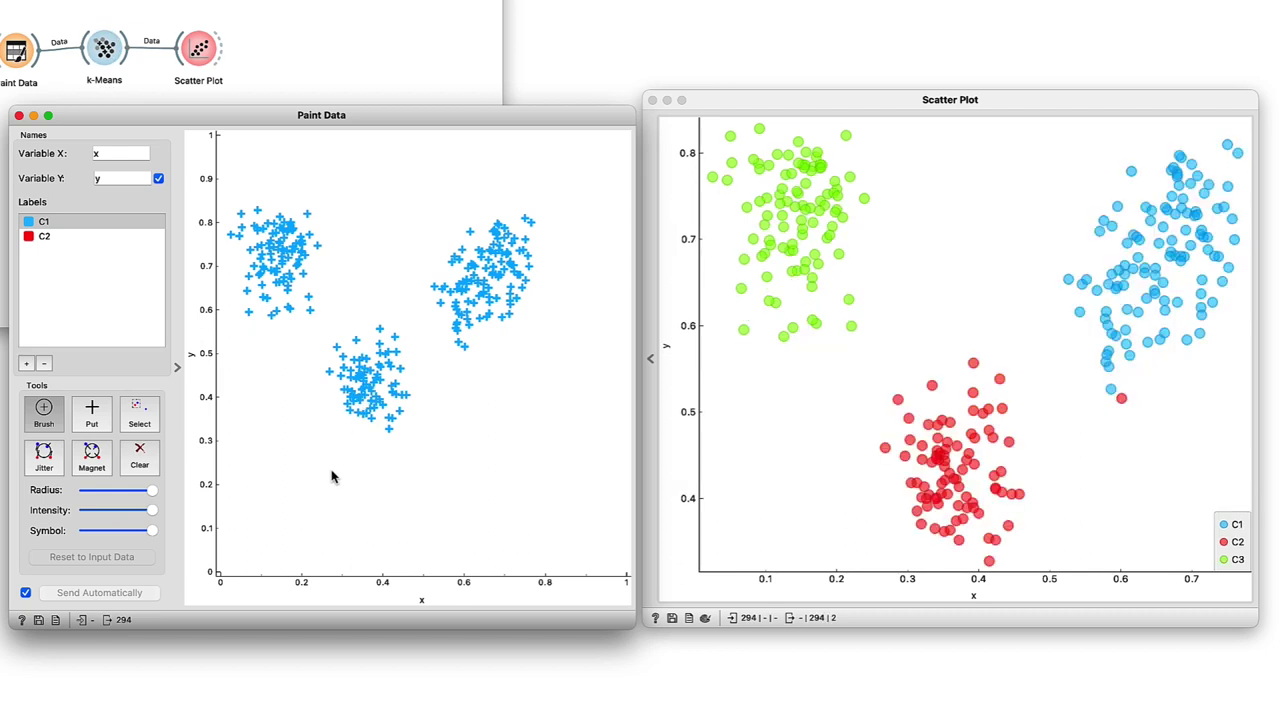
pyautogui.moveTo(241, 484)
pyautogui.mouseDown()
pyautogui.moveTo(260, 508)
pyautogui.moveTo(338, 530)
pyautogui.moveTo(448, 530)
pyautogui.moveTo(508, 468)
pyautogui.mouseUp()
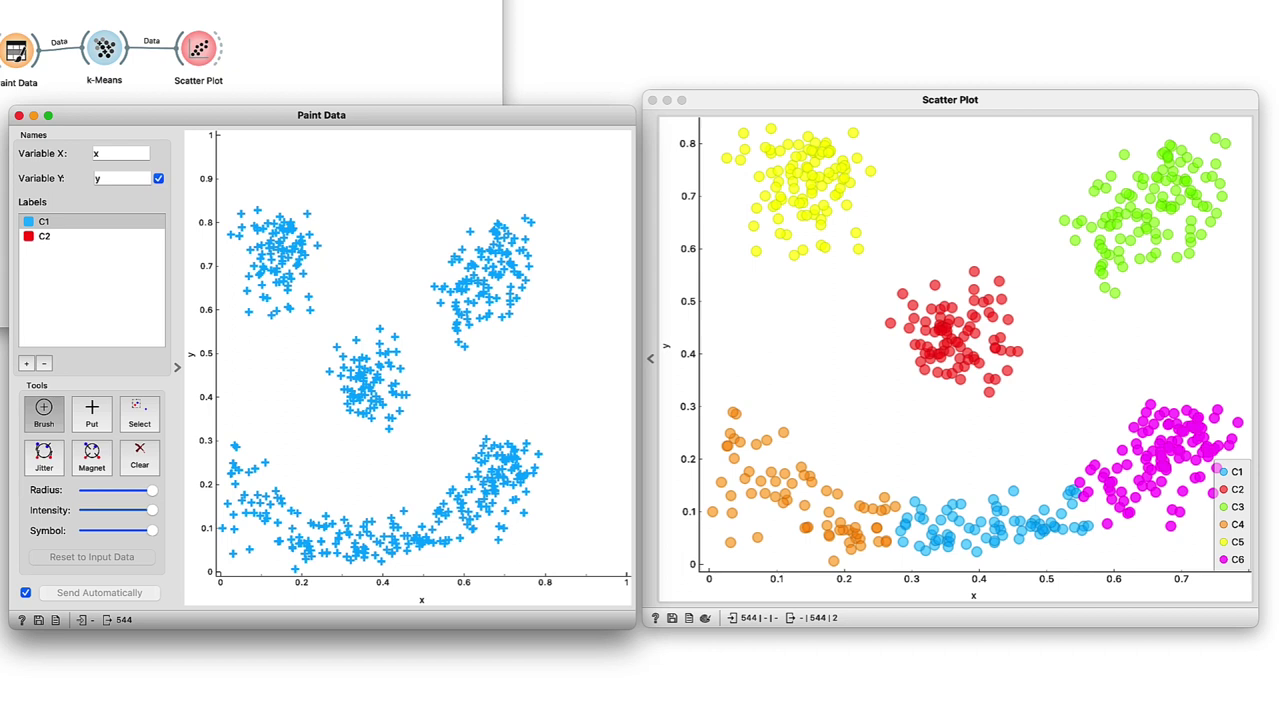
pyautogui.click(150, 452)
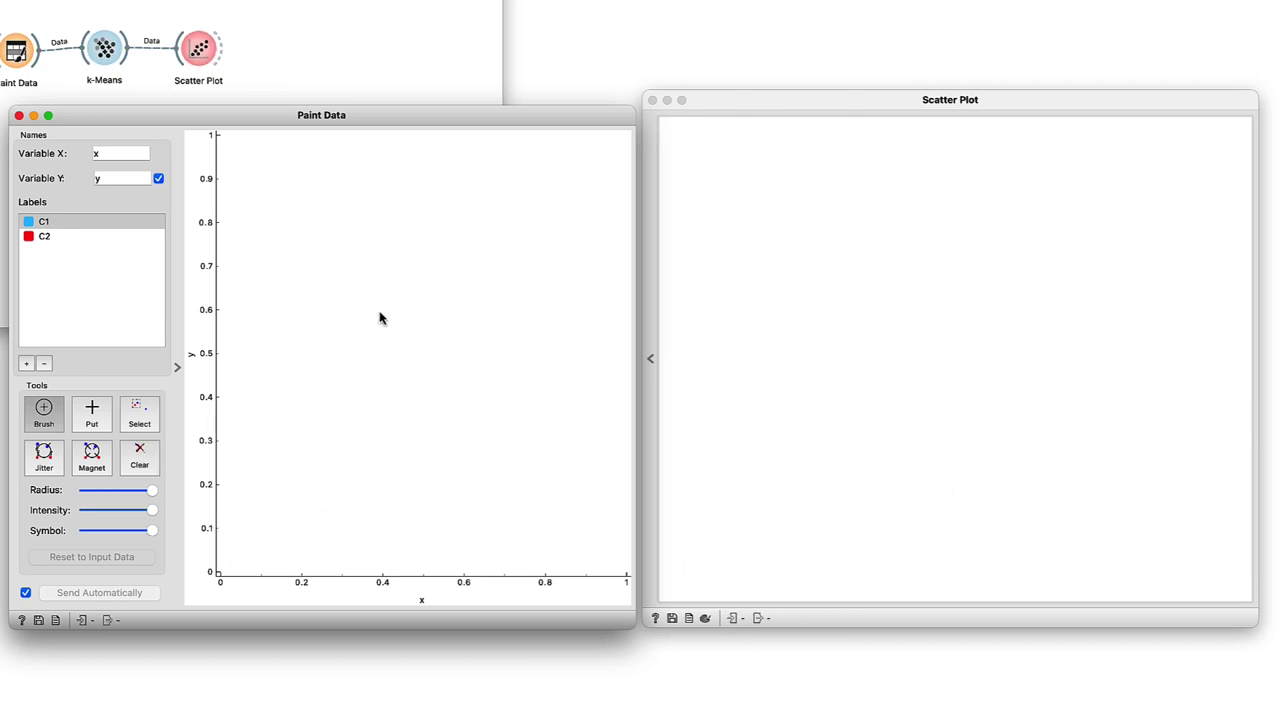
# Paint one large round blob of 408 points in the centre of the canvas.
pyautogui.moveTo(380, 317)
pyautogui.mouseDown()
pyautogui.moveTo(445, 325)
pyautogui.moveTo(421, 268)
pyautogui.moveTo(446, 439)
pyautogui.moveTo(368, 264)
pyautogui.moveTo(459, 413)
pyautogui.moveTo(417, 435)
pyautogui.moveTo(377, 349)
pyautogui.mouseUp()
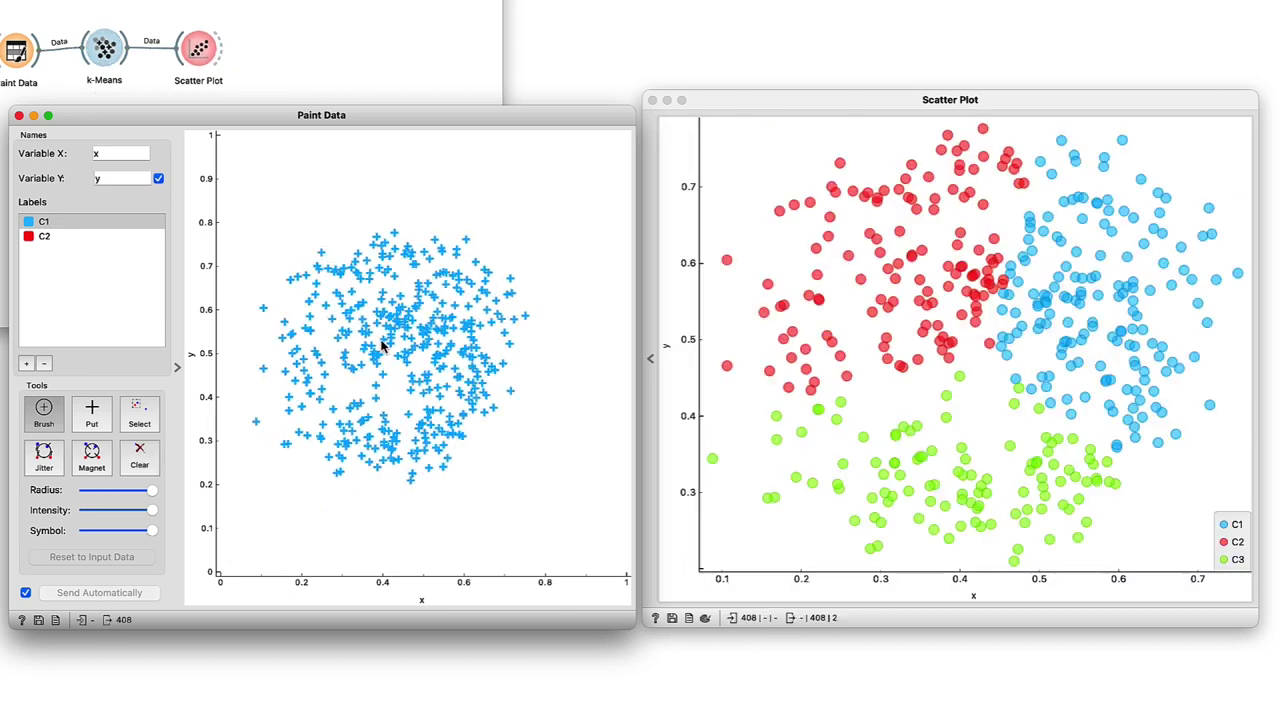